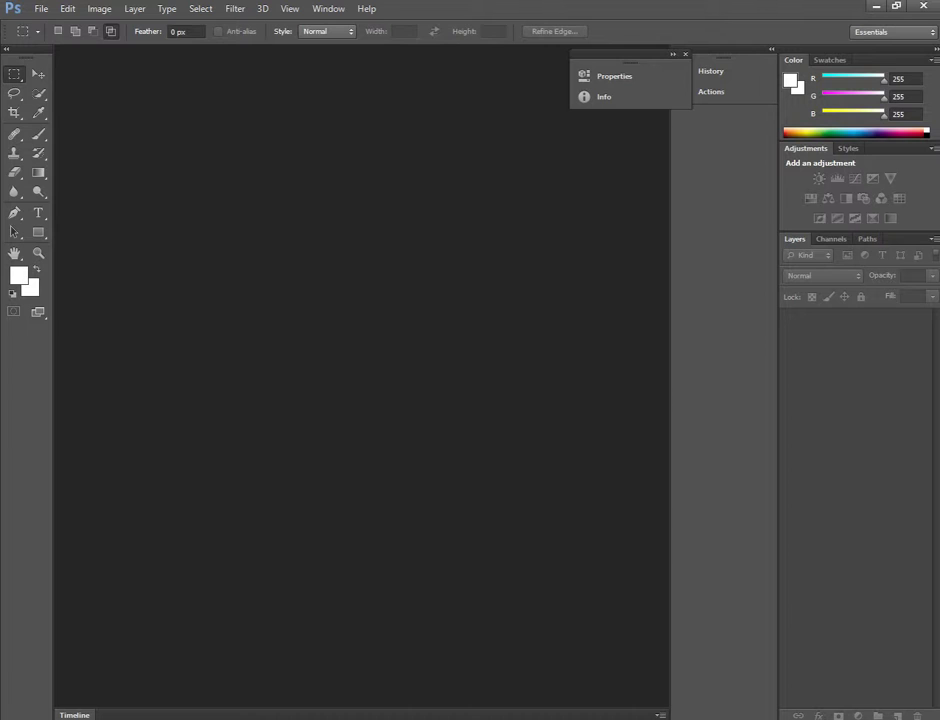
Step: Open the crouching woman photo JPG from the Desktop file list
click(41, 8)
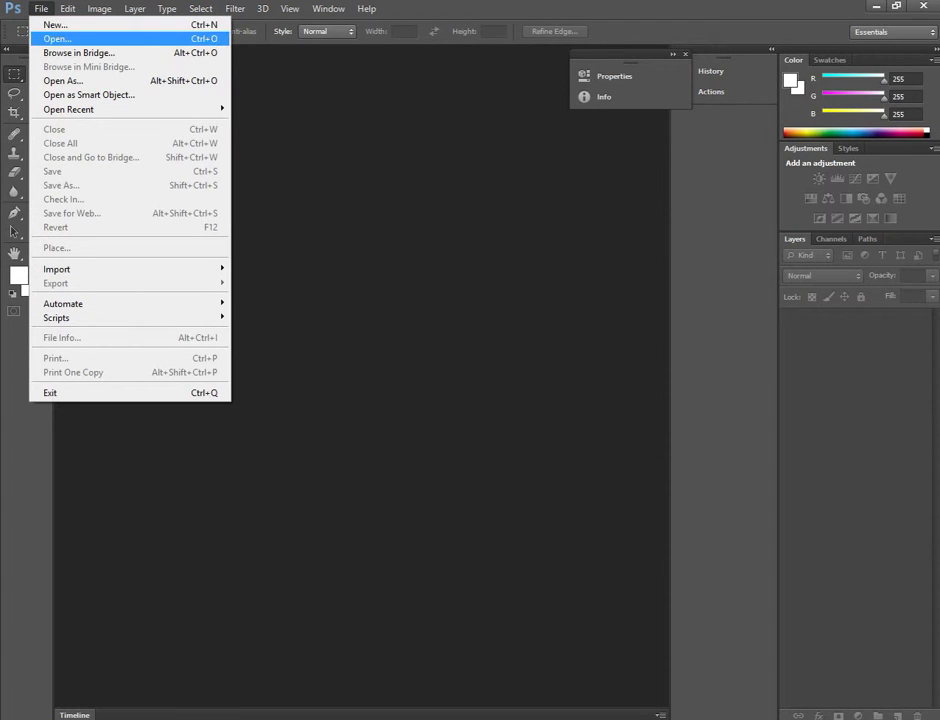
click(57, 38)
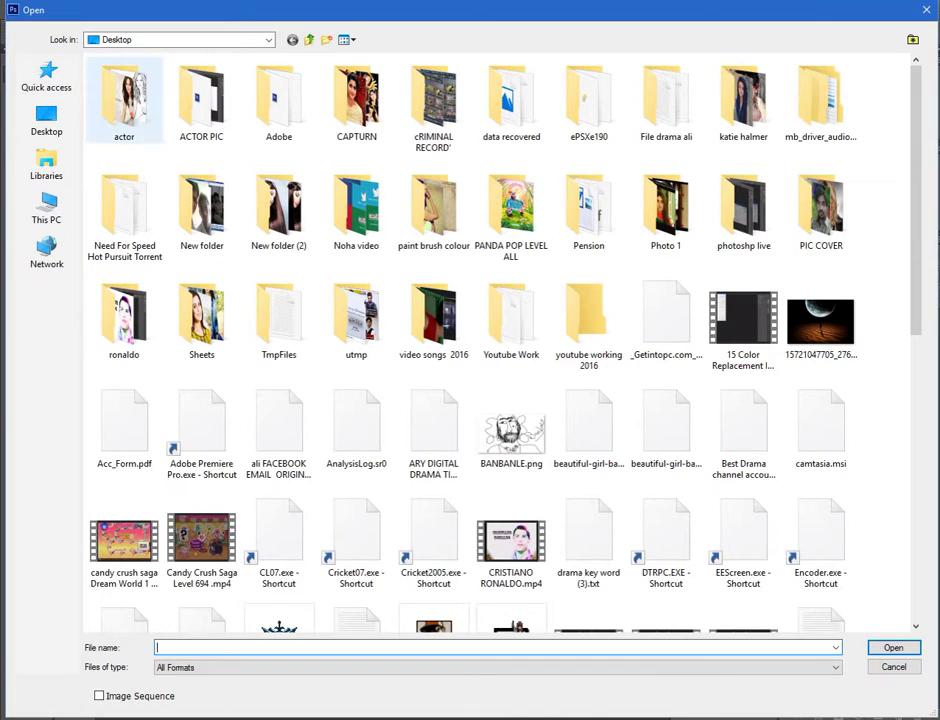
scroll(600, 480, down, 2)
scroll(600, 480, down, 3)
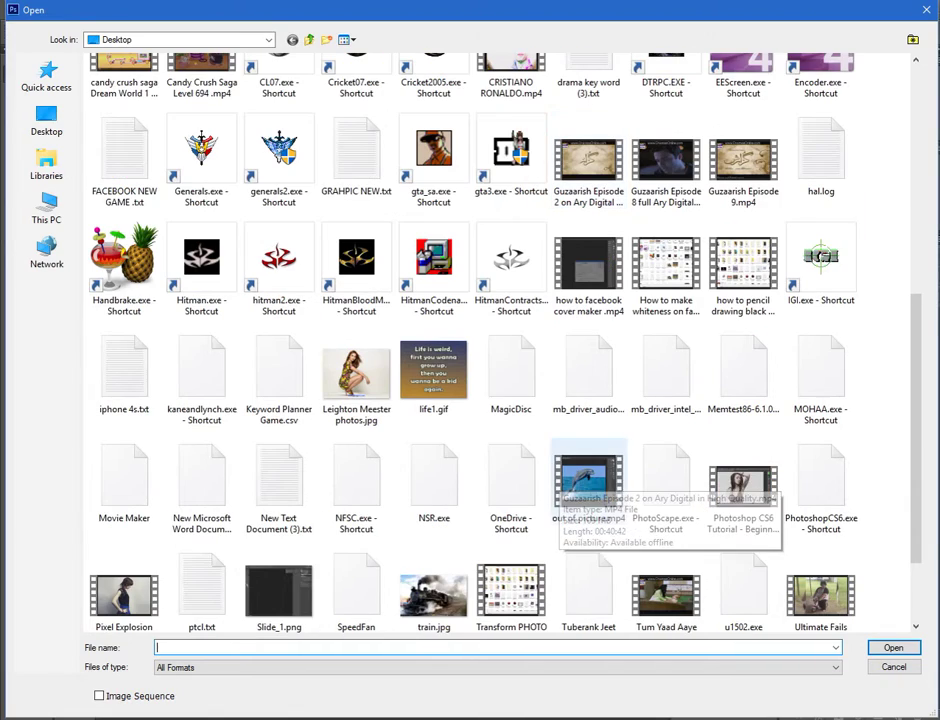
scroll(590, 490, down, 3)
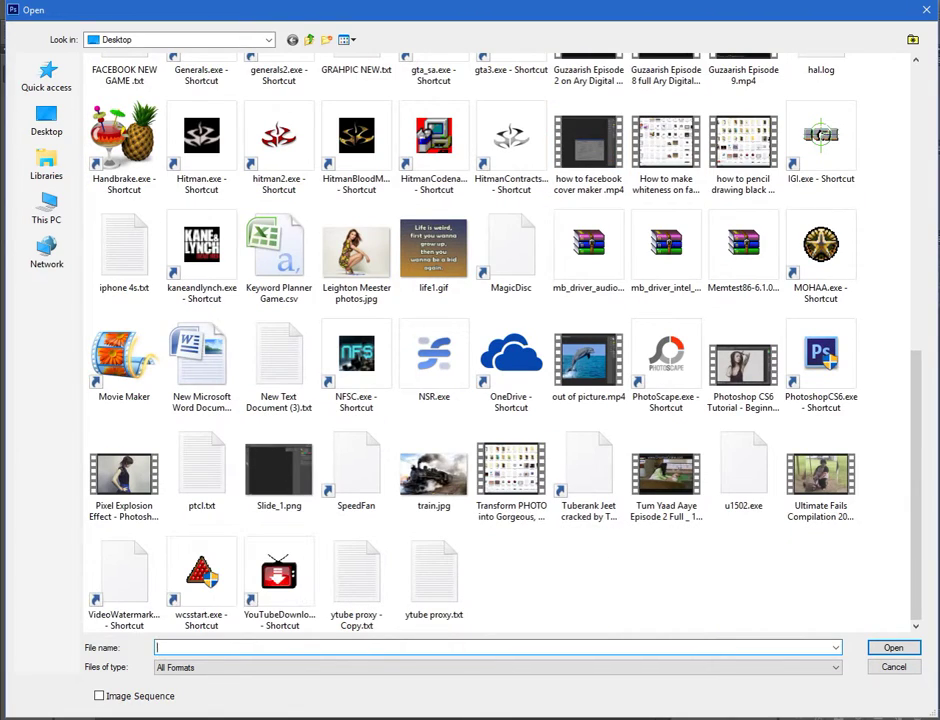
scroll(440, 468, up, 2)
scroll(440, 468, up, 3)
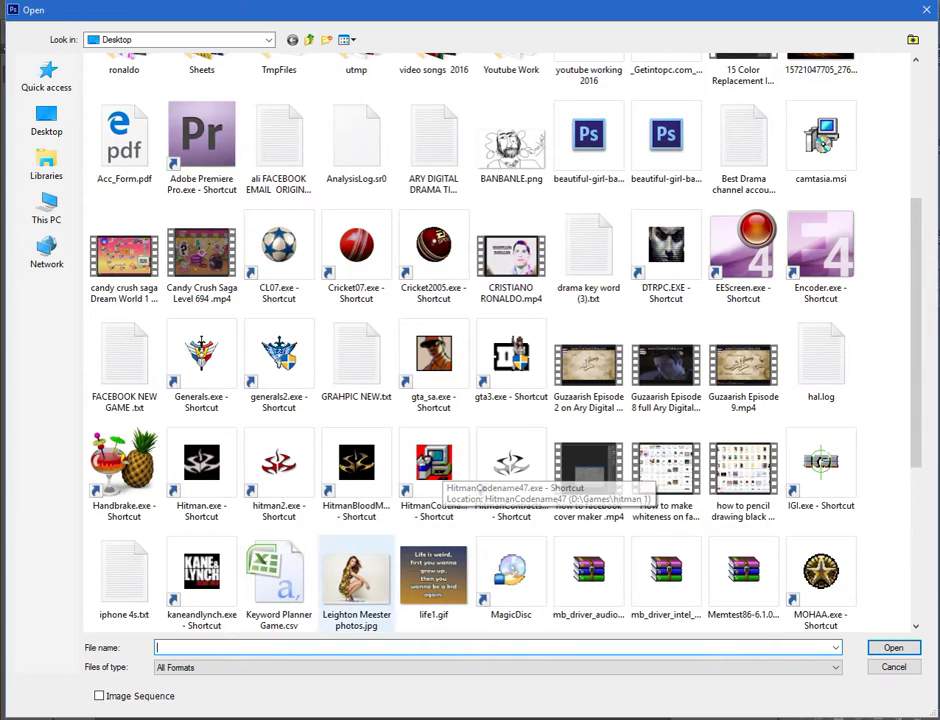
double_click(356, 580)
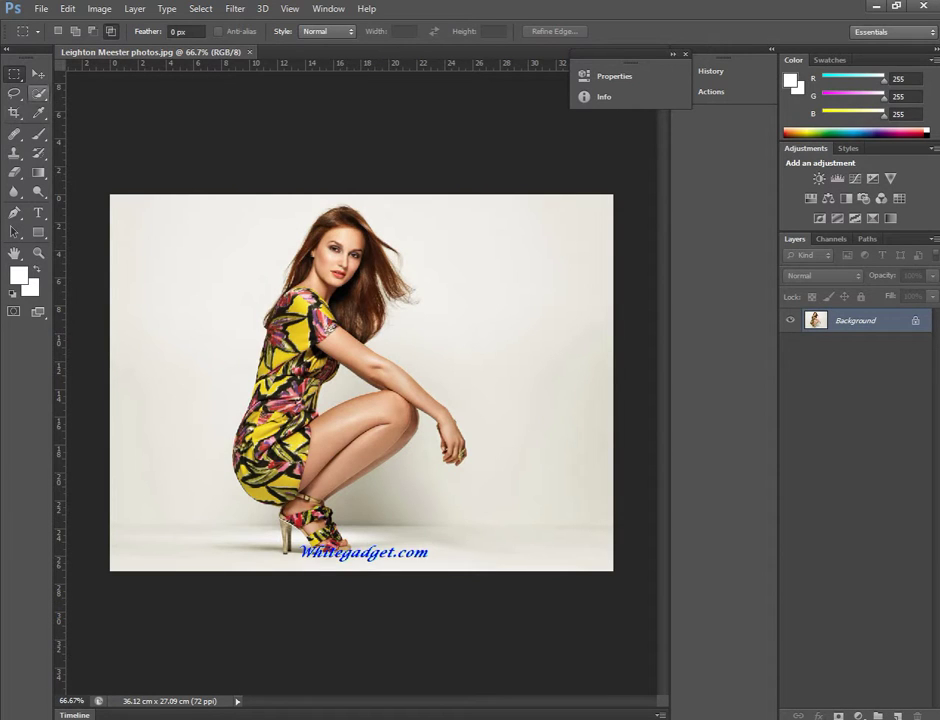
Step: Confirm the image is 1024×768 without changes, then duplicate the Background as Layer 1
click(41, 9)
key(Down)
key(Down)
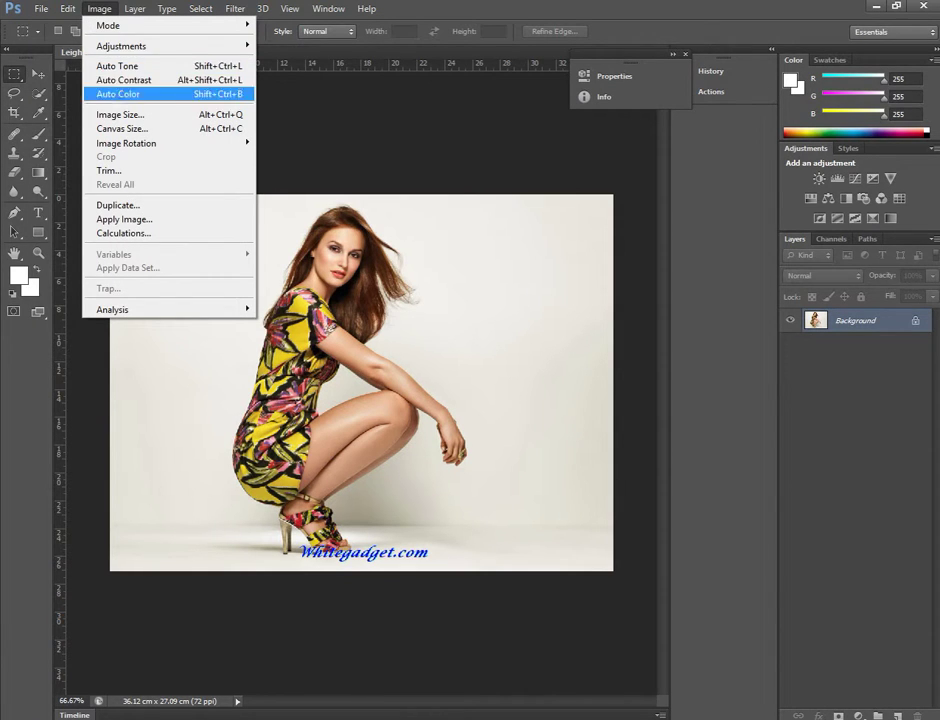
key(Down)
key(Return)
key(Right)
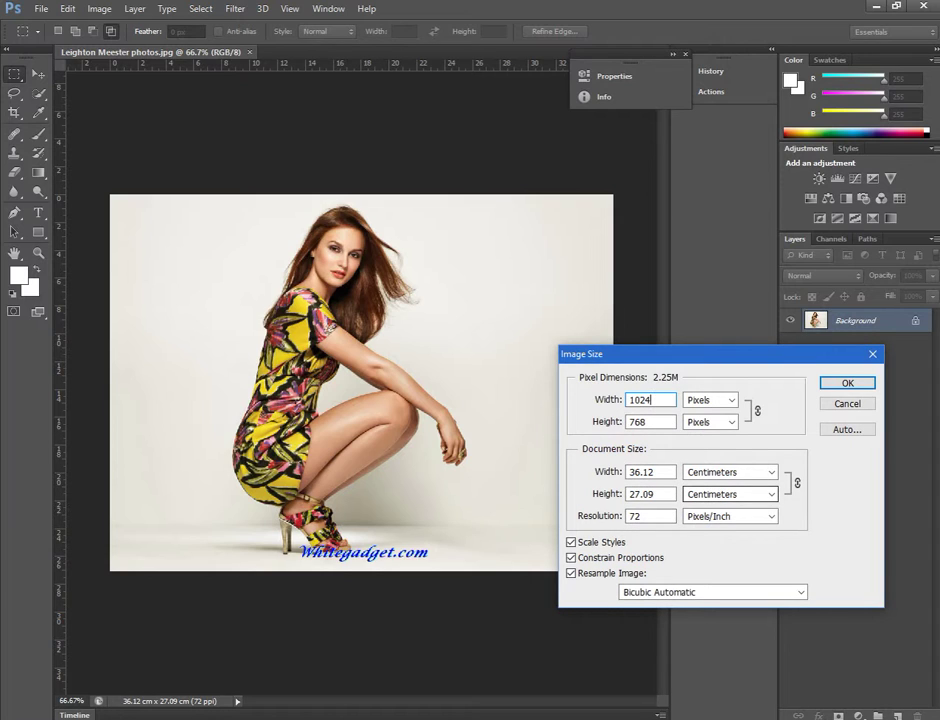
key(Escape)
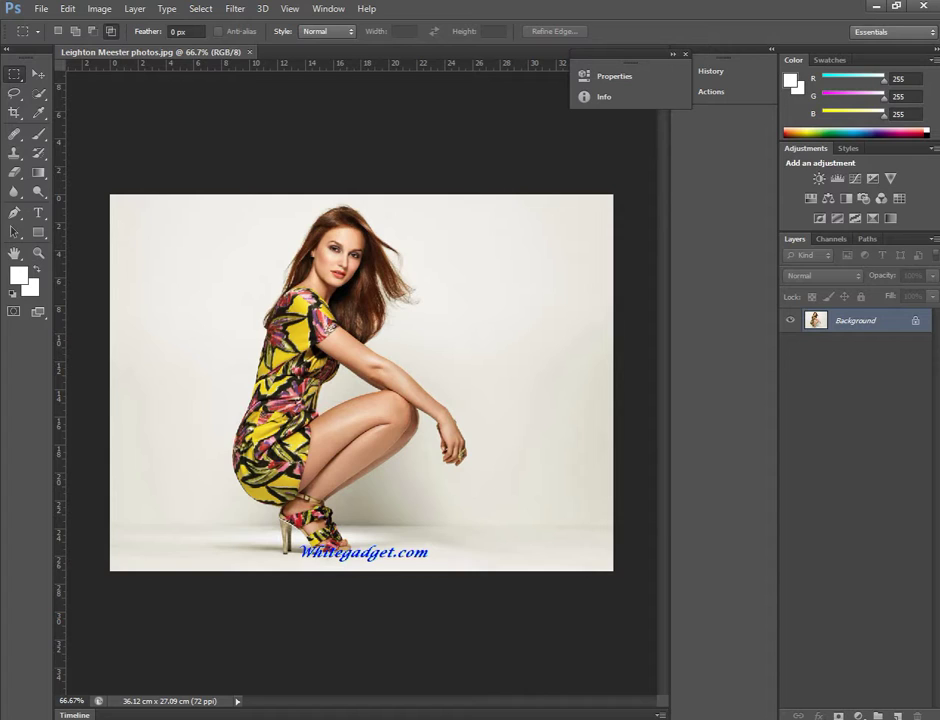
key(ctrl+j)
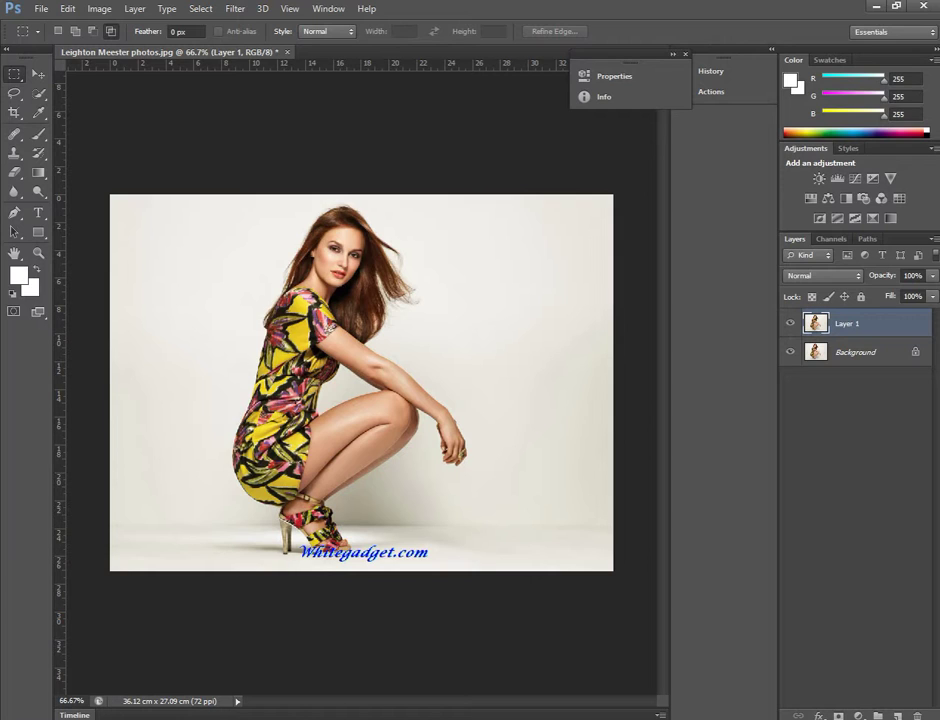
click(822, 275)
Step: Add a Hue/Saturation adjustment layer with Saturation set to -100
click(858, 716)
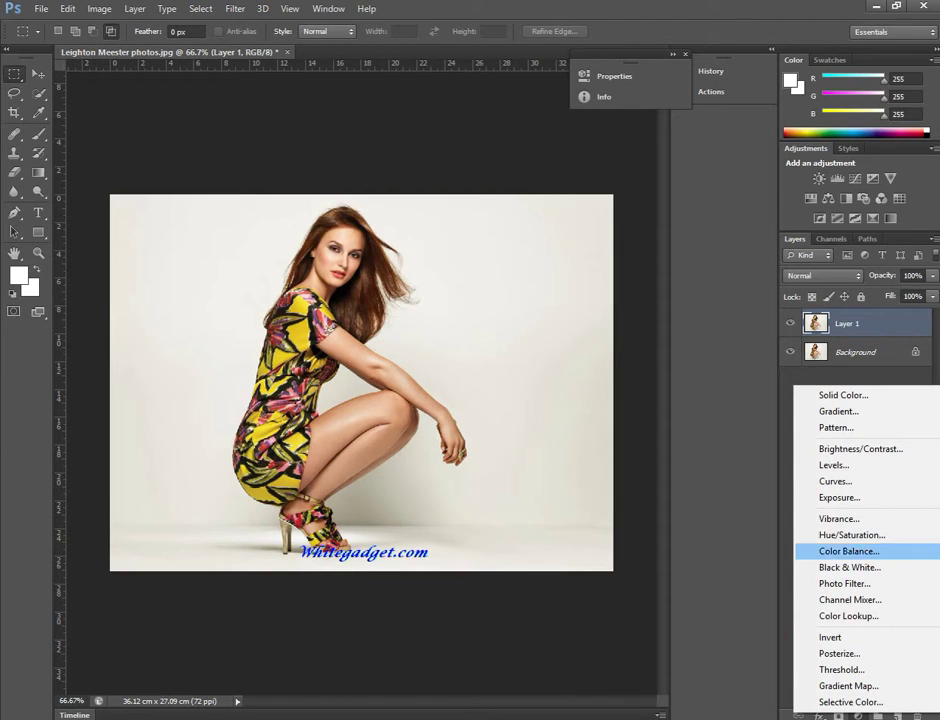
click(852, 535)
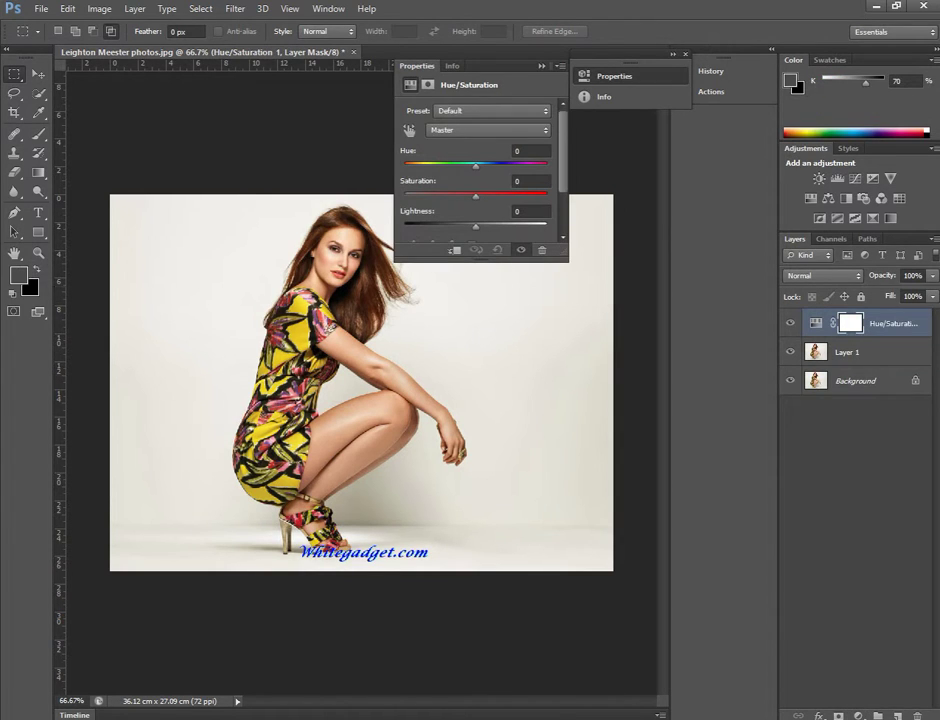
click(530, 181)
text(-100)
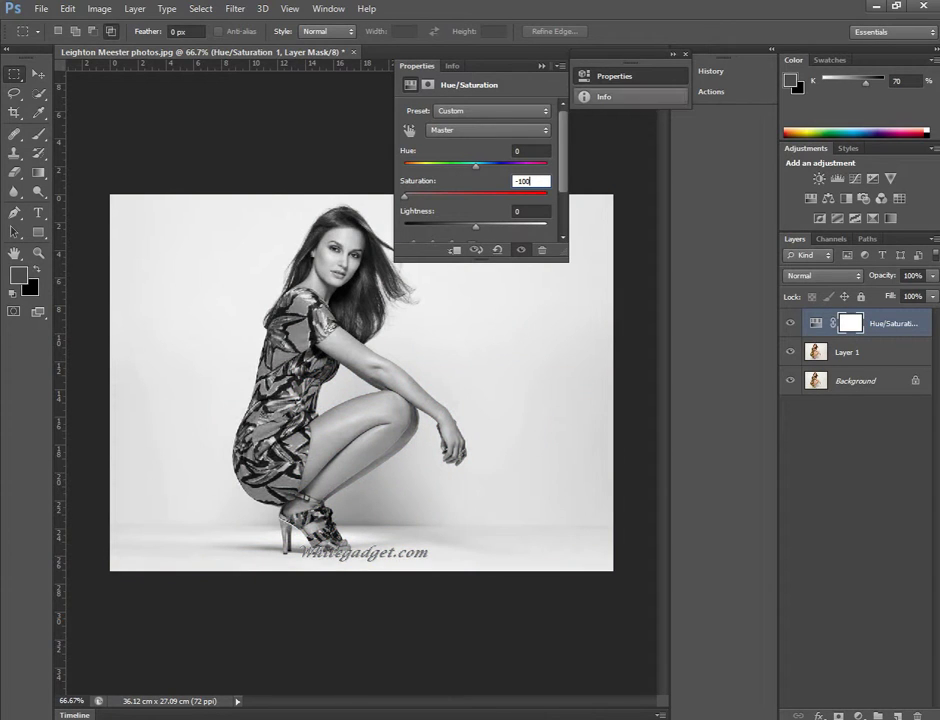
click(608, 76)
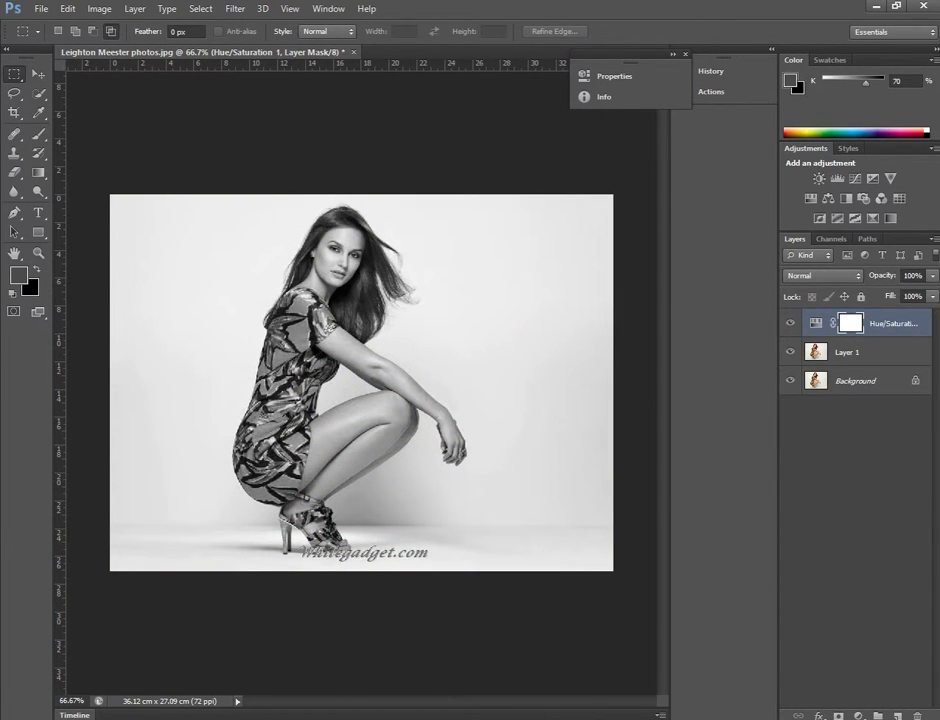
Step: Select Layer 1 and set its blend mode to Color Dodge
key(alt+[)
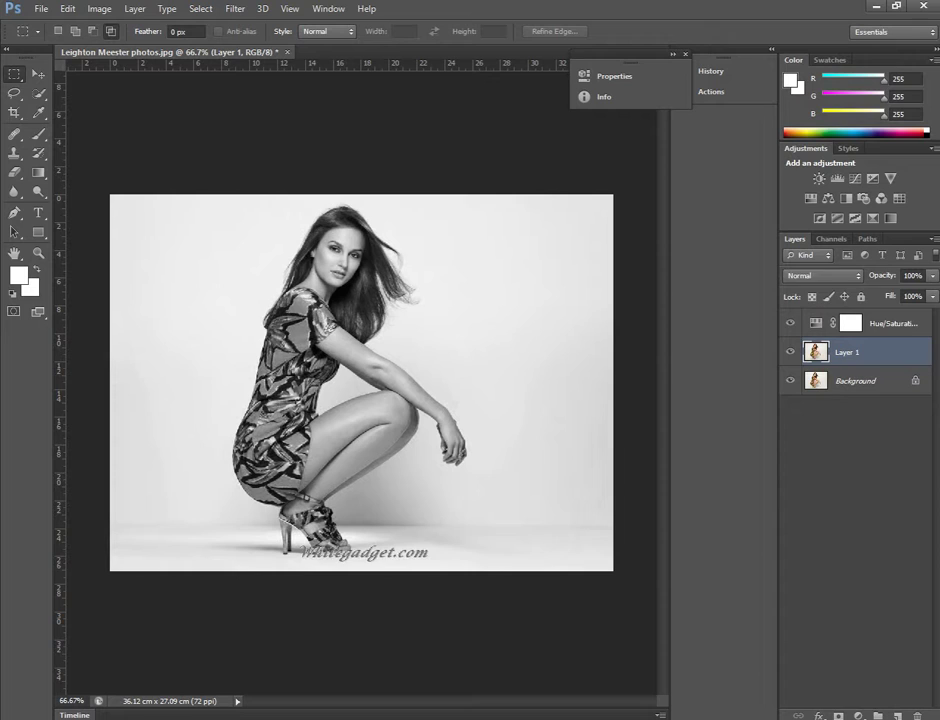
click(822, 275)
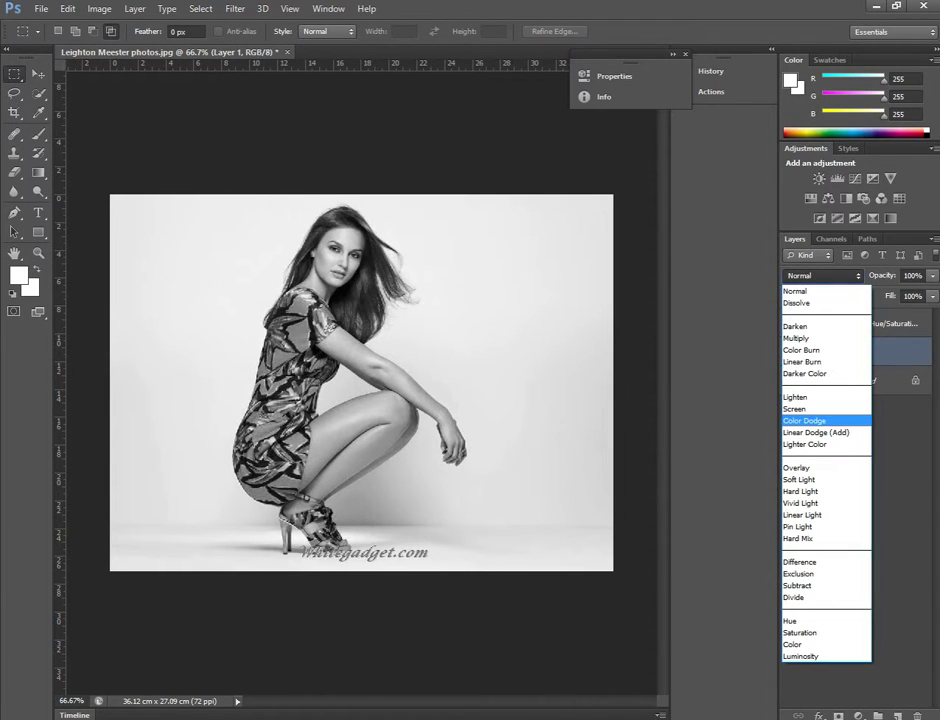
click(804, 420)
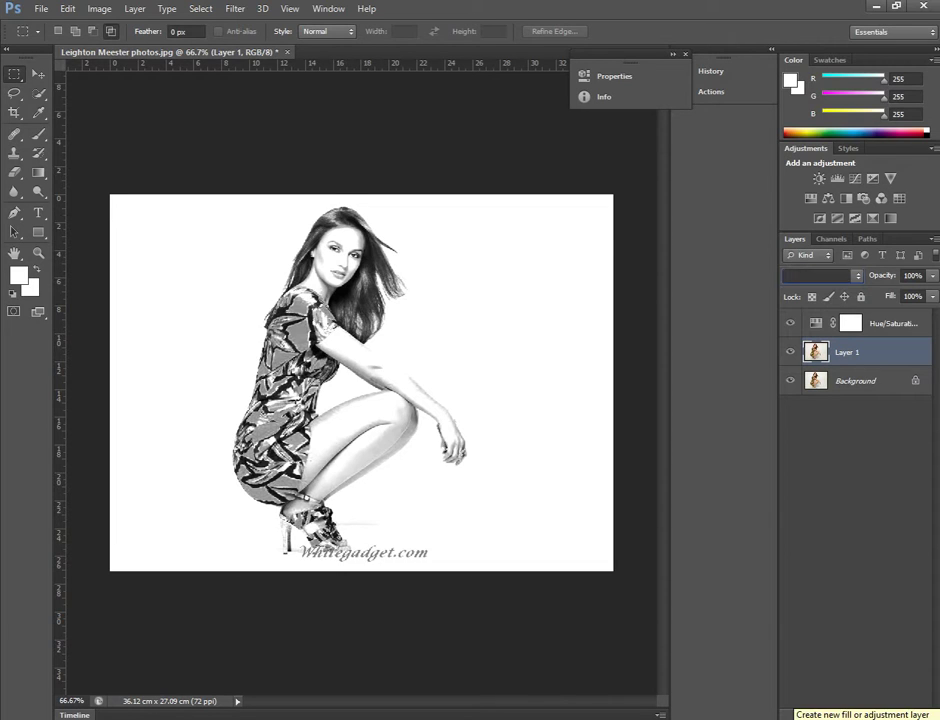
click(858, 716)
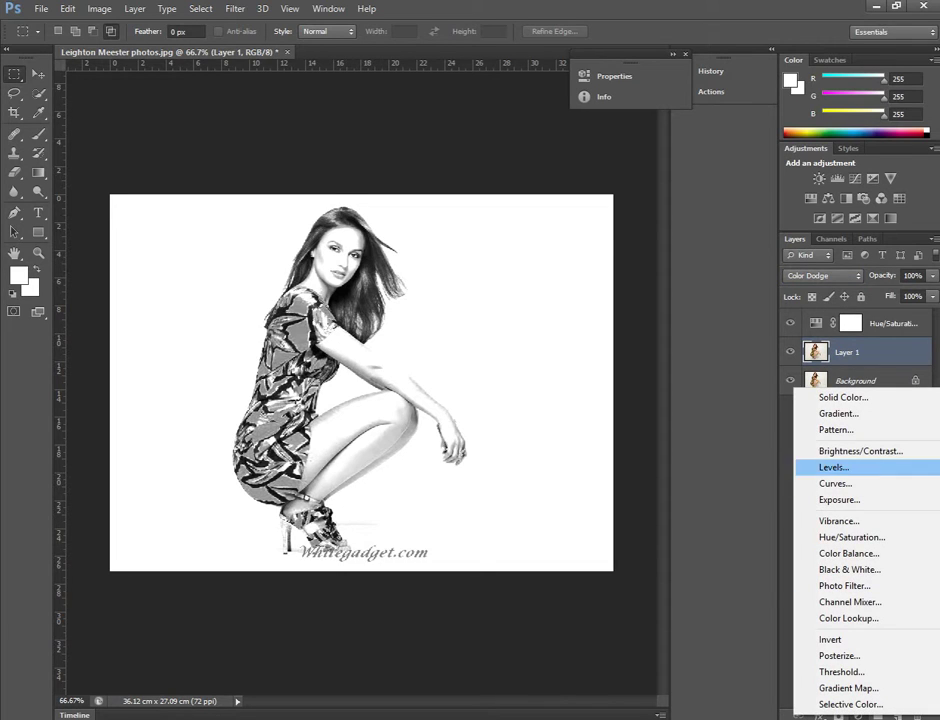
Step: Add a Levels adjustment with black input 65 and midtones about 0.62
click(834, 467)
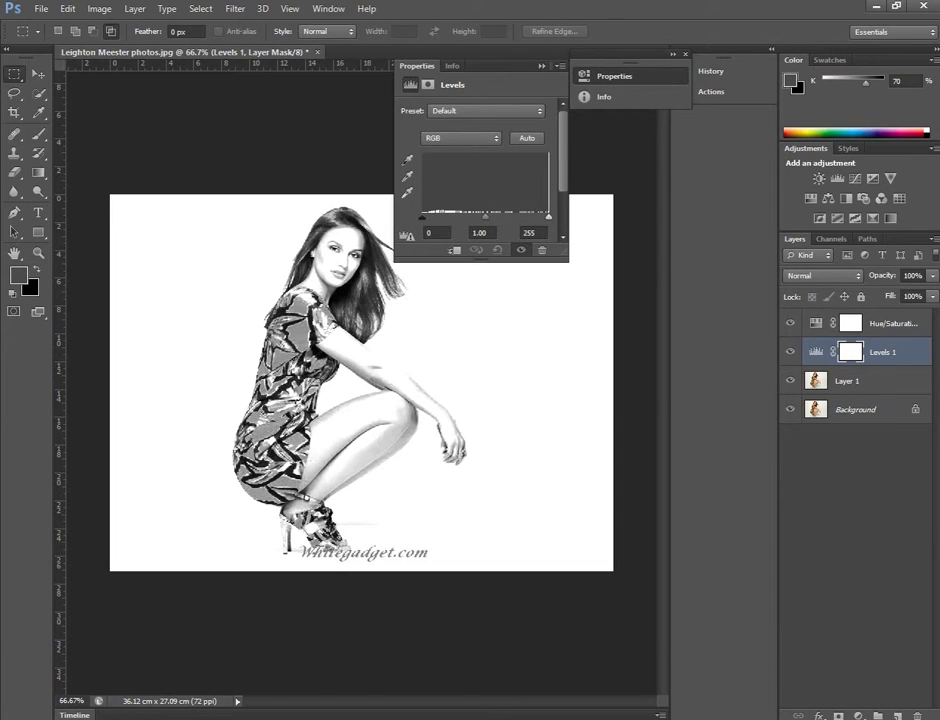
drag(421, 215, 453, 216)
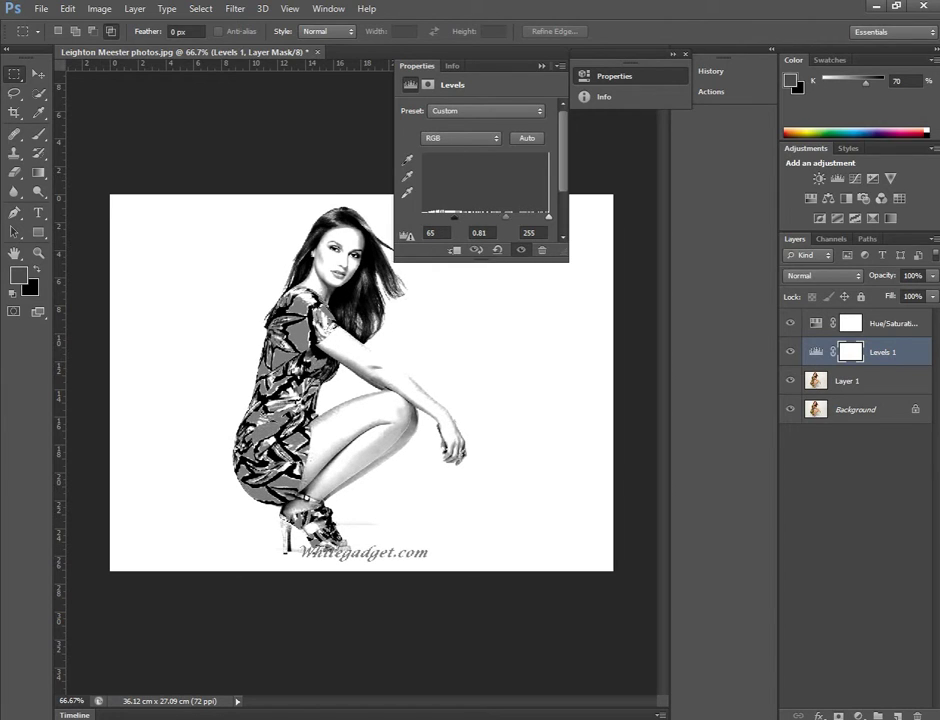
drag(501, 216, 517, 216)
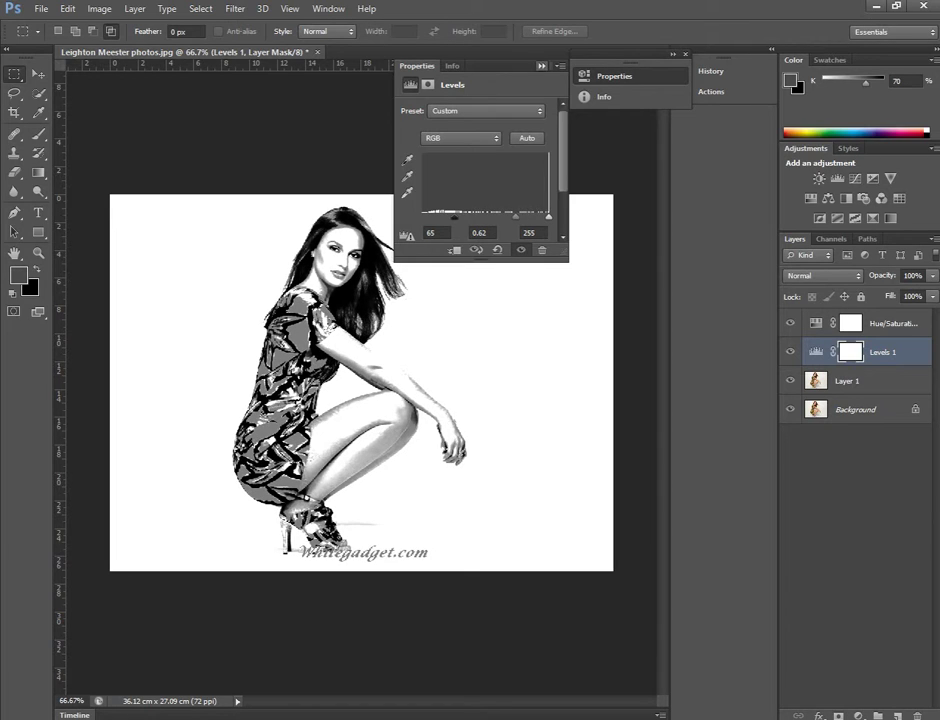
click(398, 48)
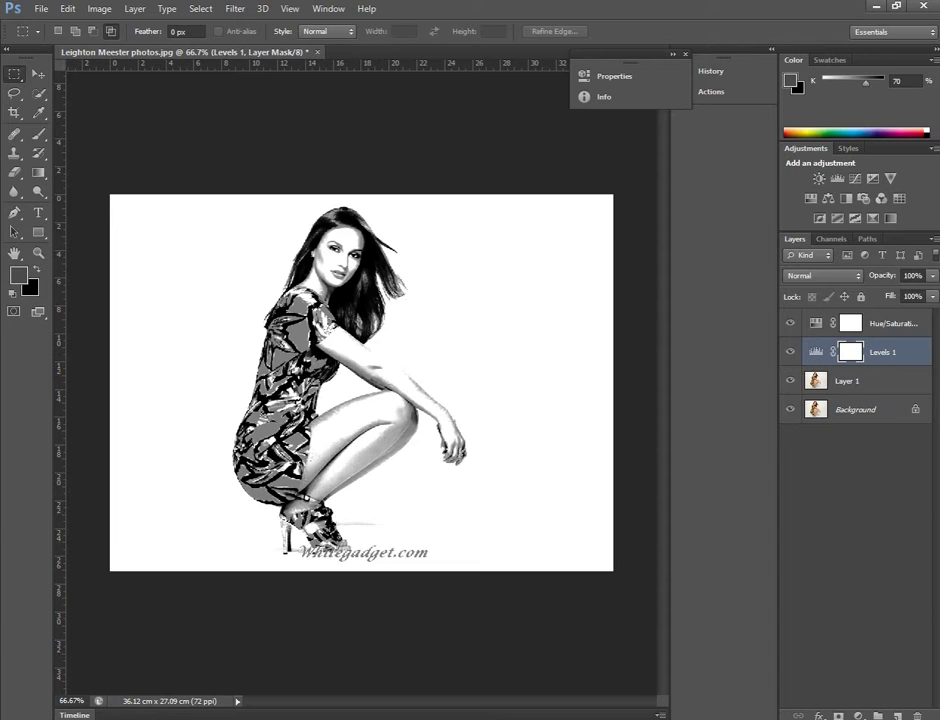
click(822, 275)
click(800, 296)
Step: Lower Layer 1's saturation to about -86, then invert it
click(819, 380)
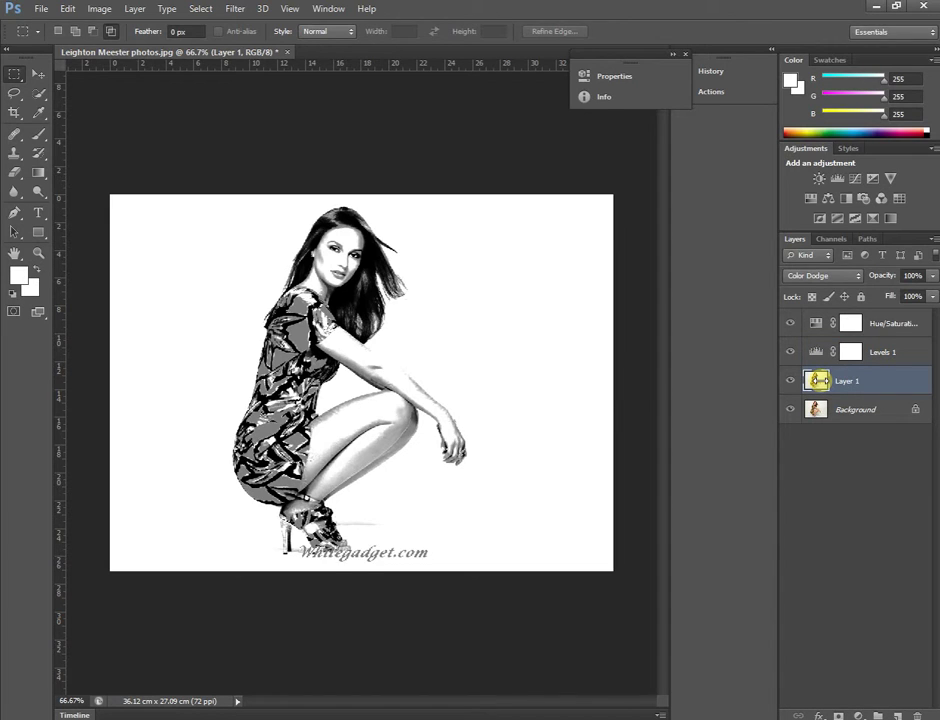
key(ctrl+u)
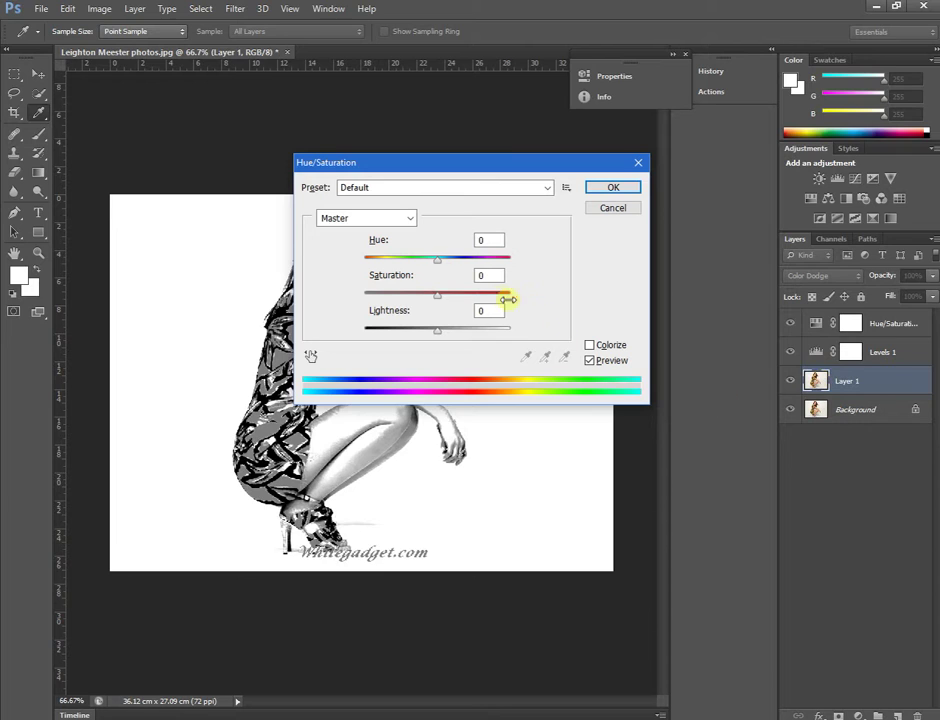
click(437, 292)
drag(437, 292, 375, 290)
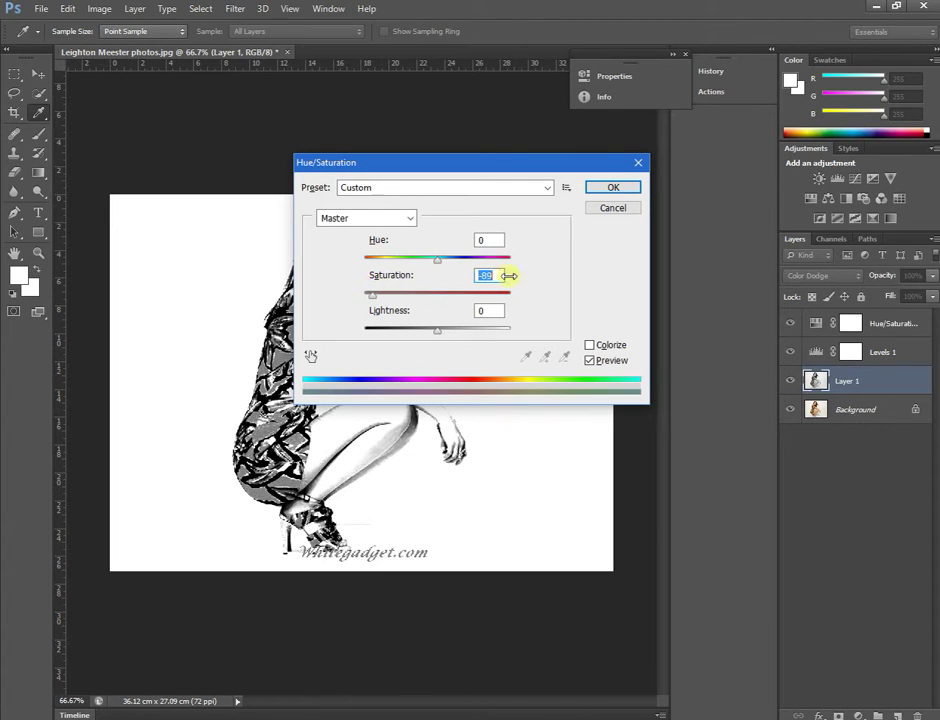
click(613, 187)
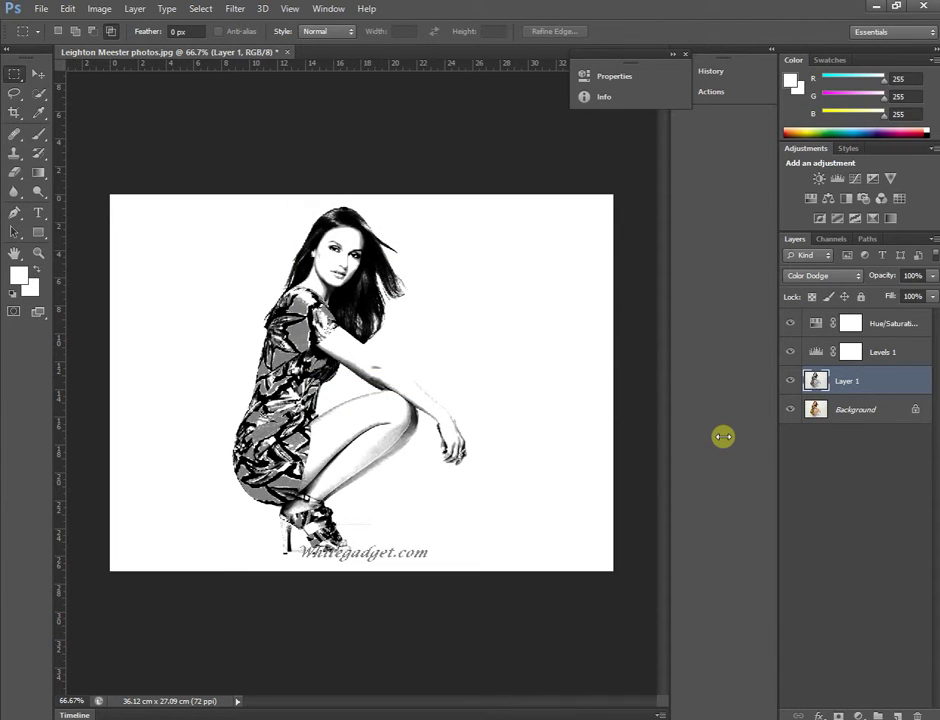
key(ctrl+i)
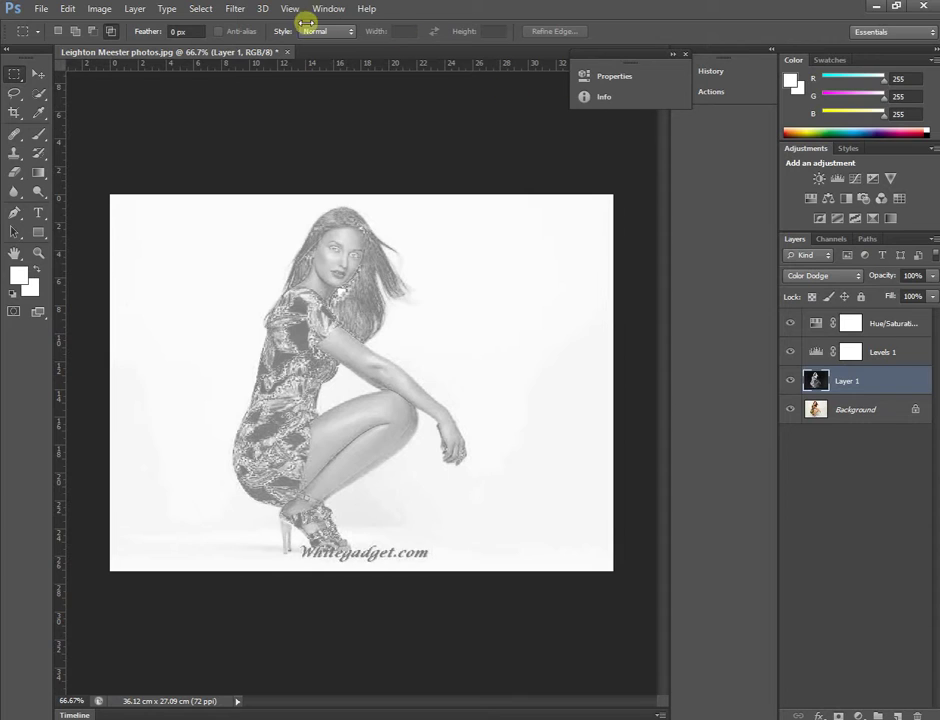
Step: Apply a Gaussian Blur of about 6 pixels radius to Layer 1
click(245, 11)
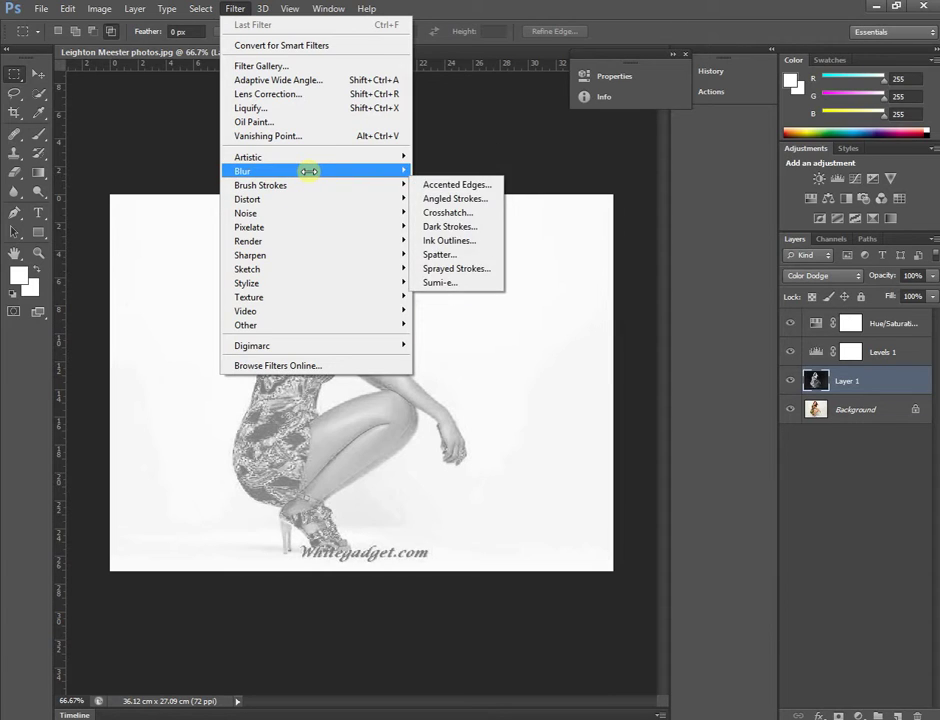
mouse_move(243, 171)
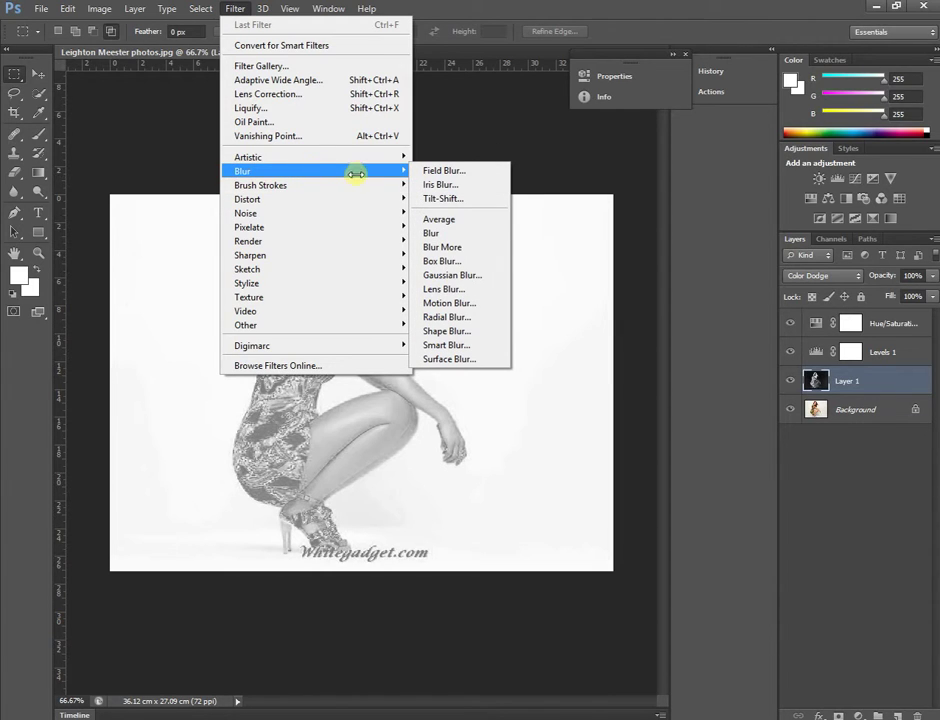
click(460, 275)
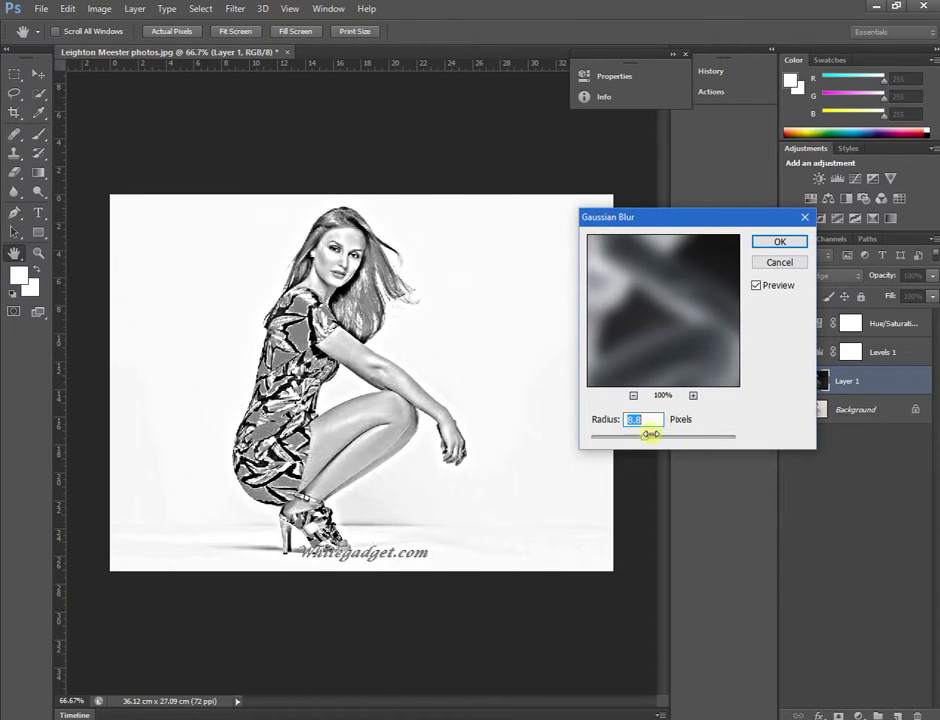
mouse_move(650, 434)
mouse_down()
mouse_move(679, 439)
mouse_move(613, 437)
mouse_move(631, 437)
mouse_up()
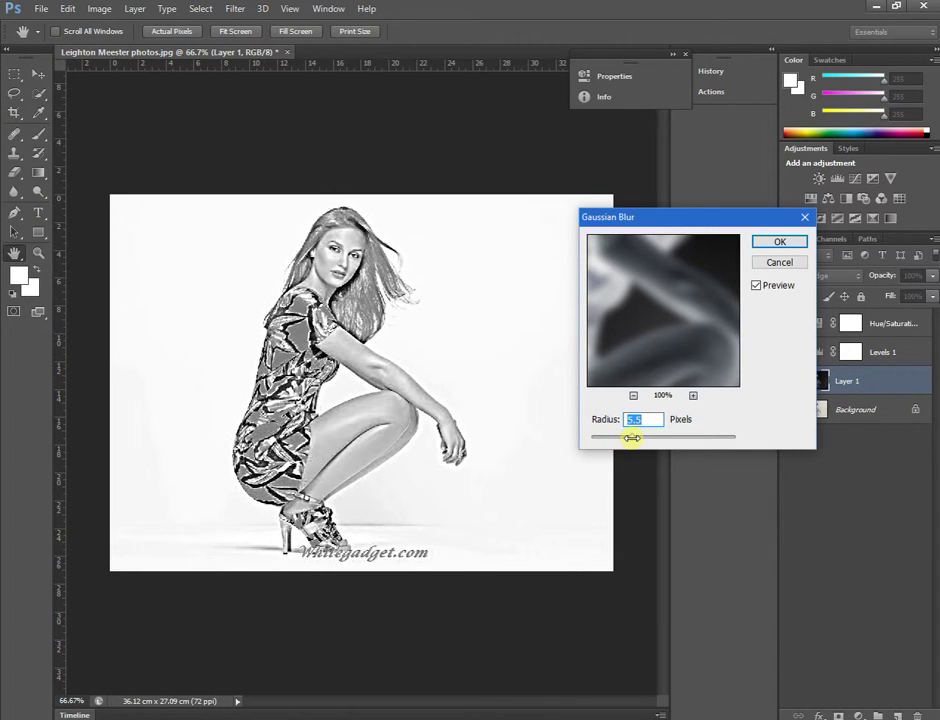
drag(631, 437, 627, 437)
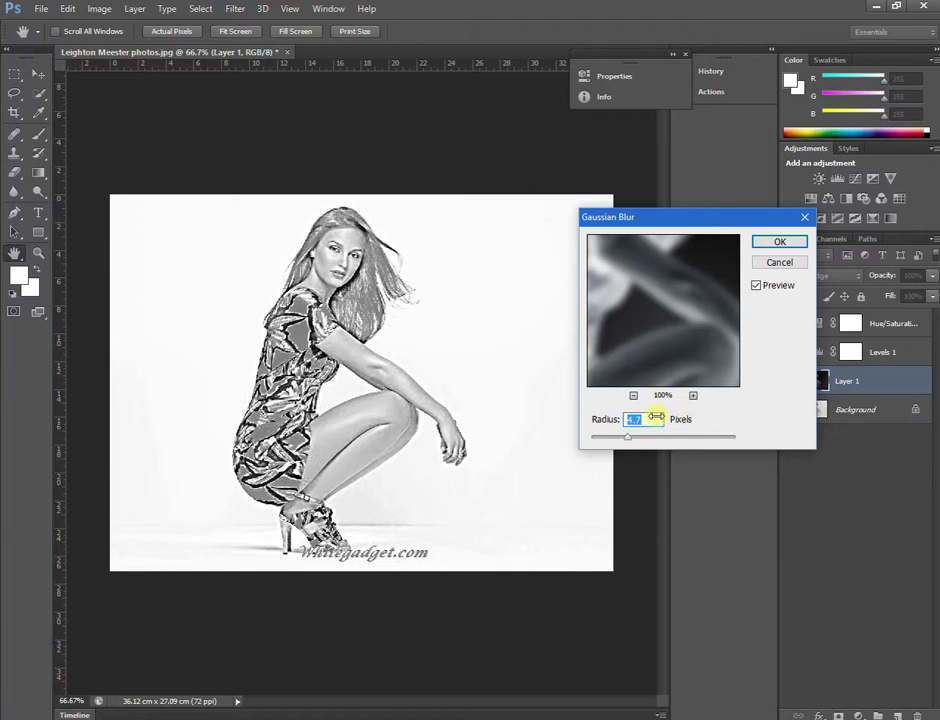
click(778, 241)
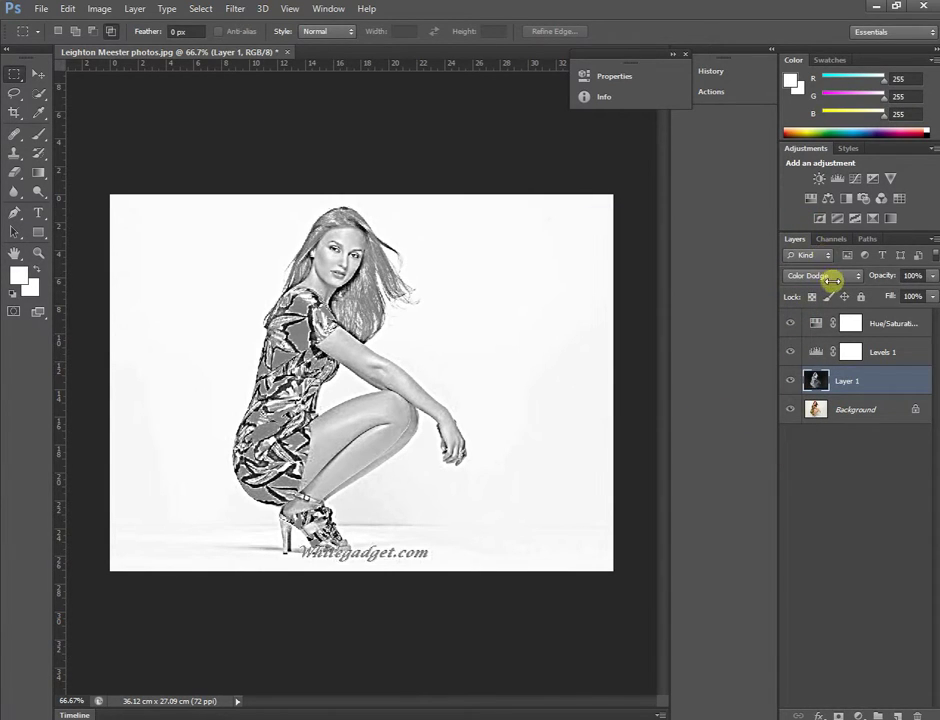
Step: Try Screen blending on Layer 1, then return it to Color Dodge
click(832, 280)
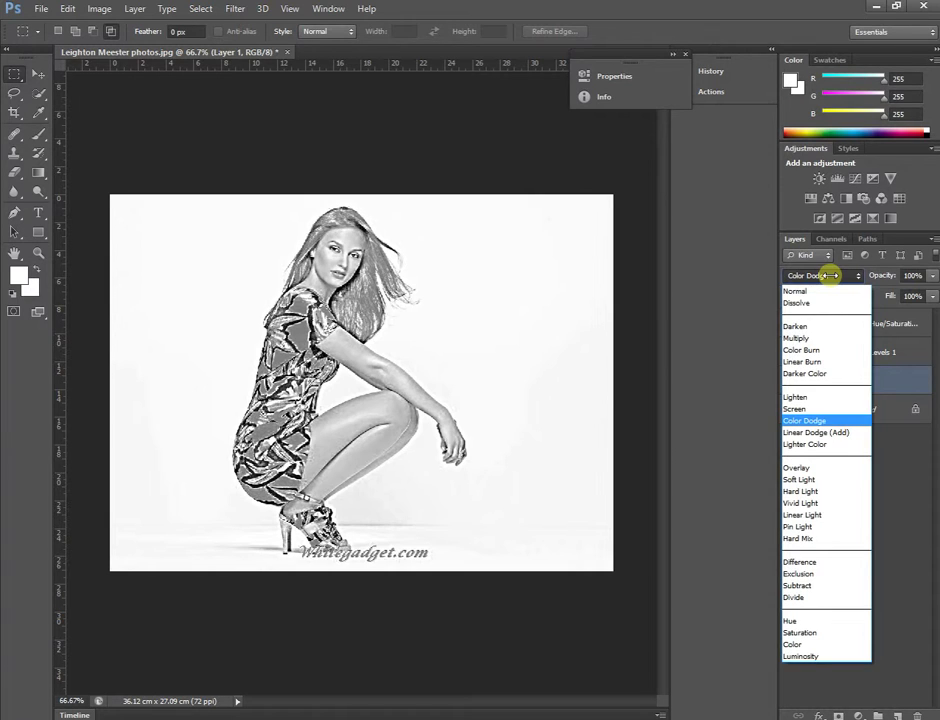
click(798, 409)
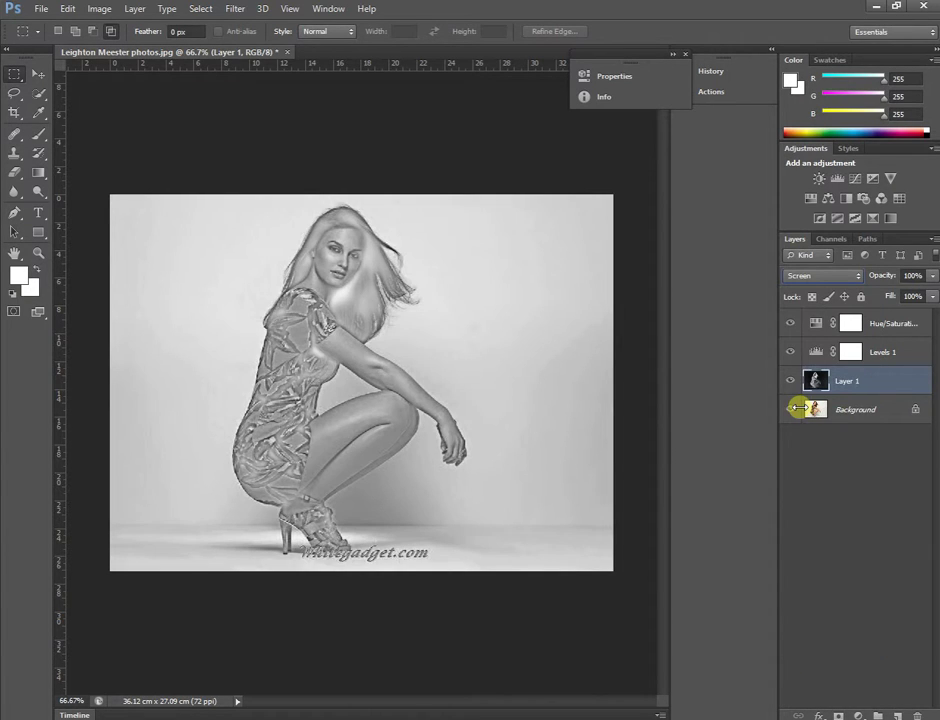
click(812, 275)
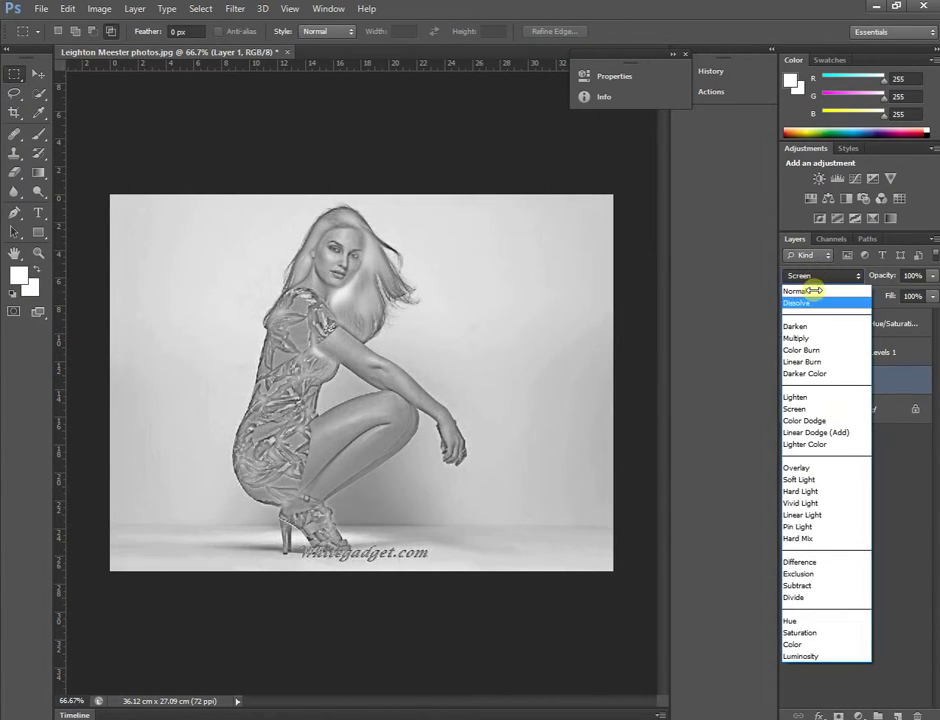
click(808, 421)
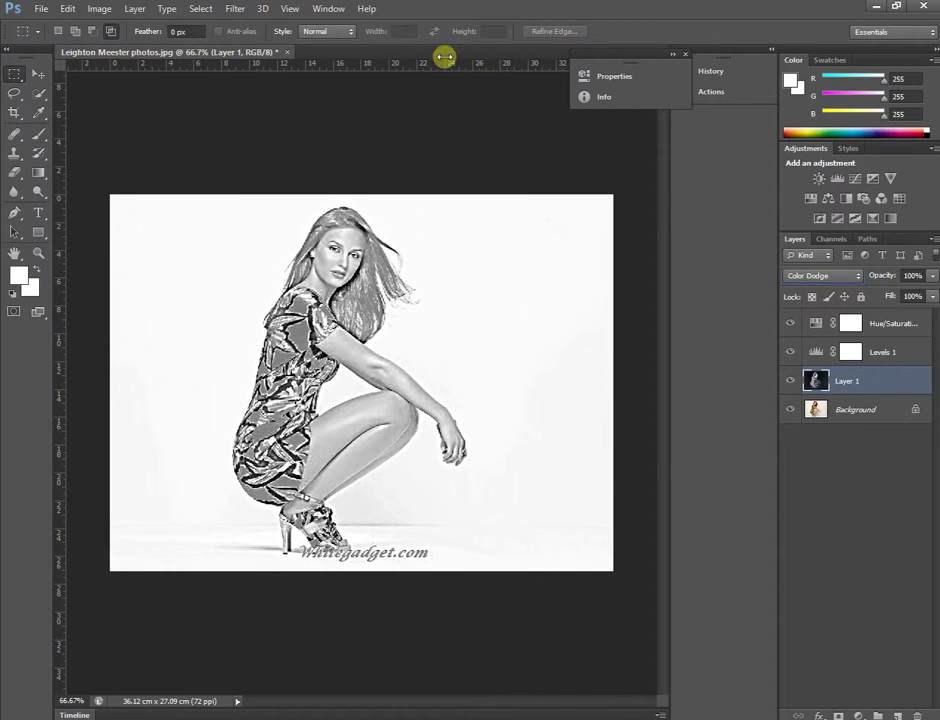
click(234, 9)
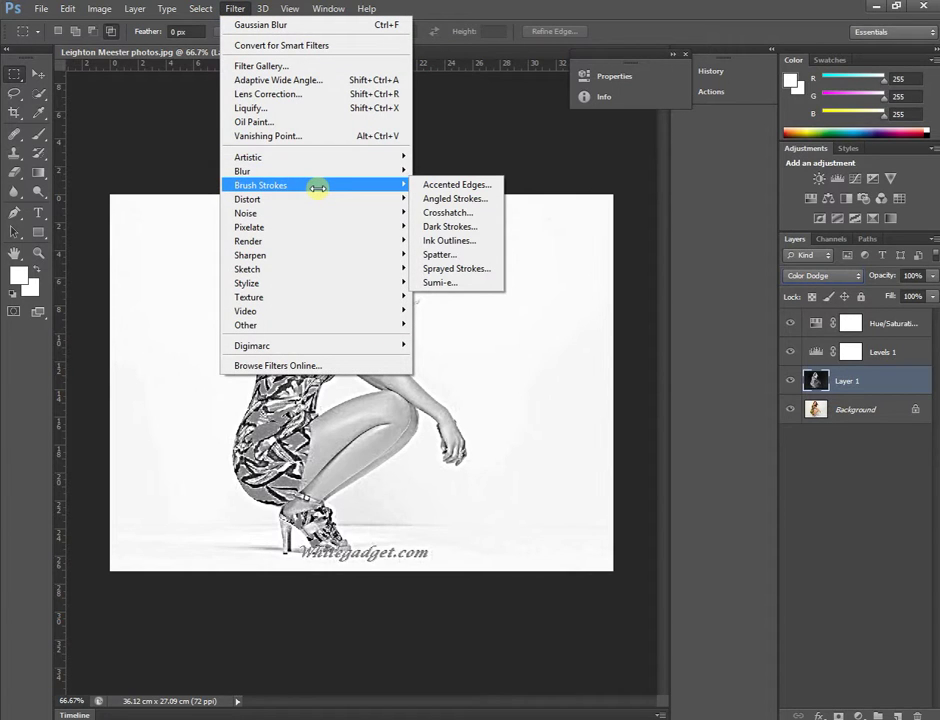
mouse_move(243, 171)
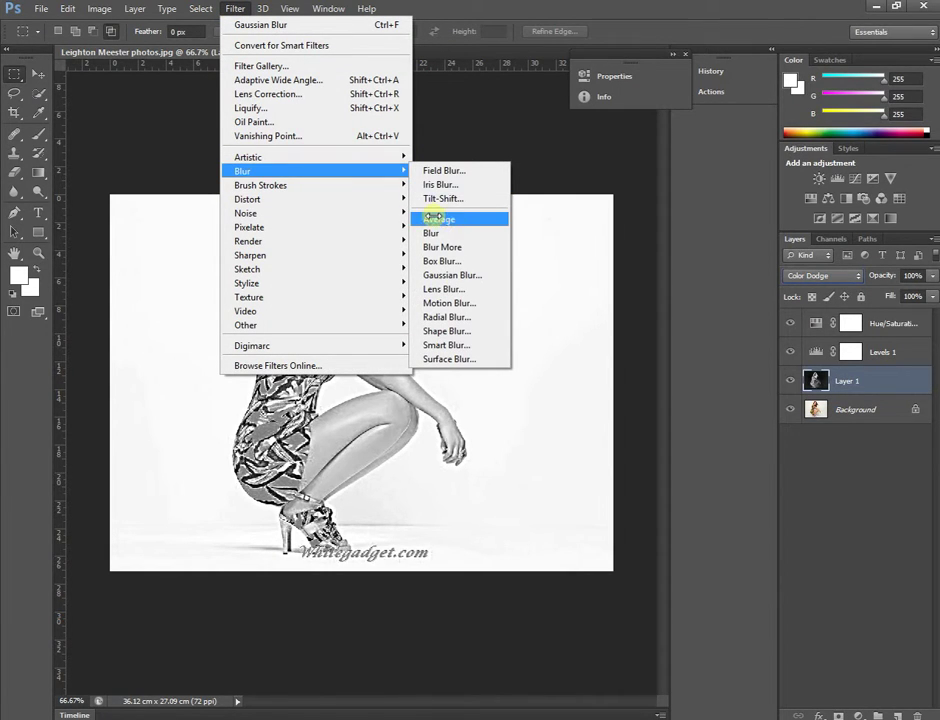
Step: Apply a Lens Blur to Layer 1 with radius 15 and blade curvature 7
click(458, 289)
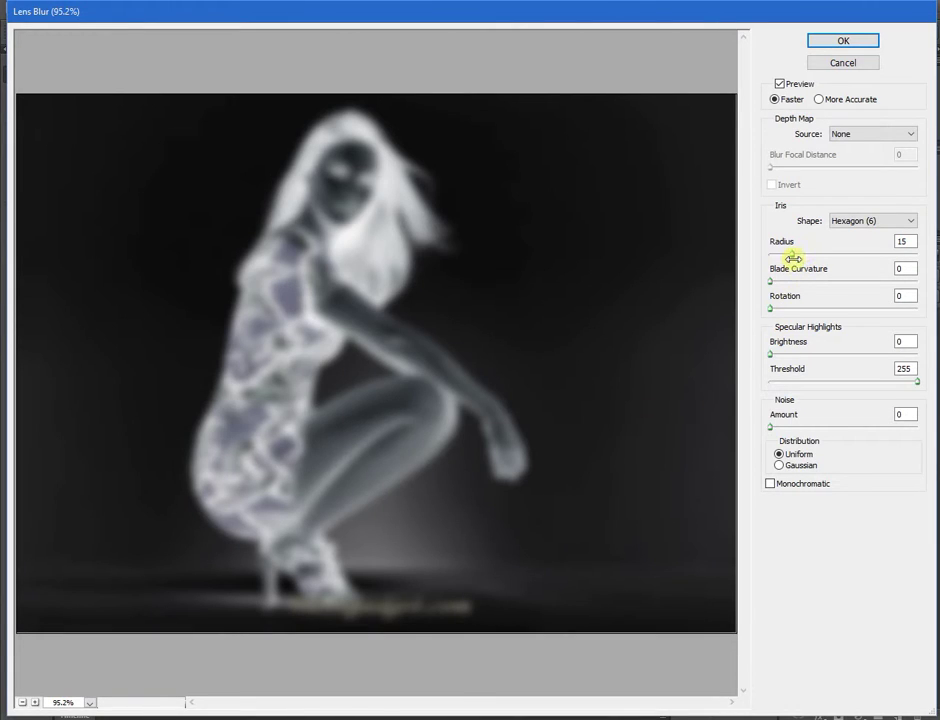
click(776, 282)
drag(776, 282, 797, 255)
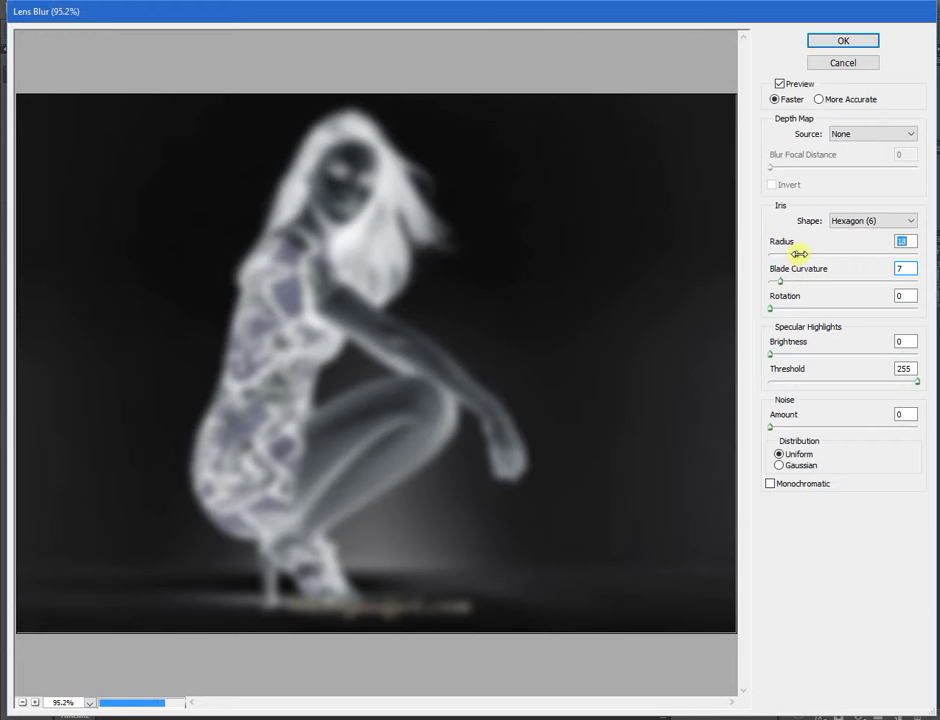
click(840, 38)
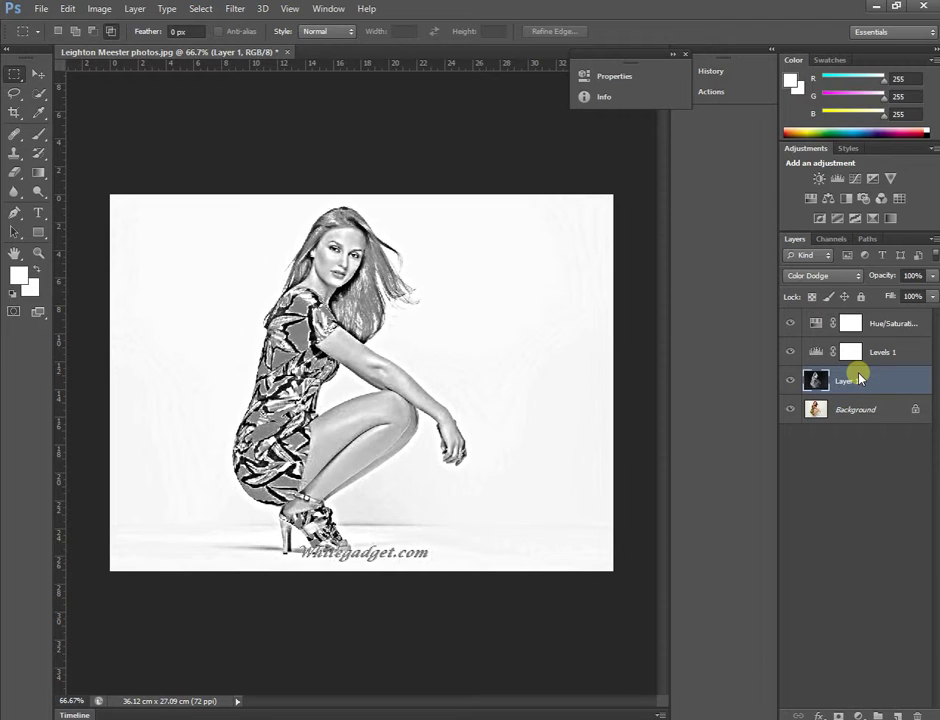
Step: Stamp all visible layers into a new Layer 2 and switch to the Brush Tool
key(ctrl+shift+alt+e)
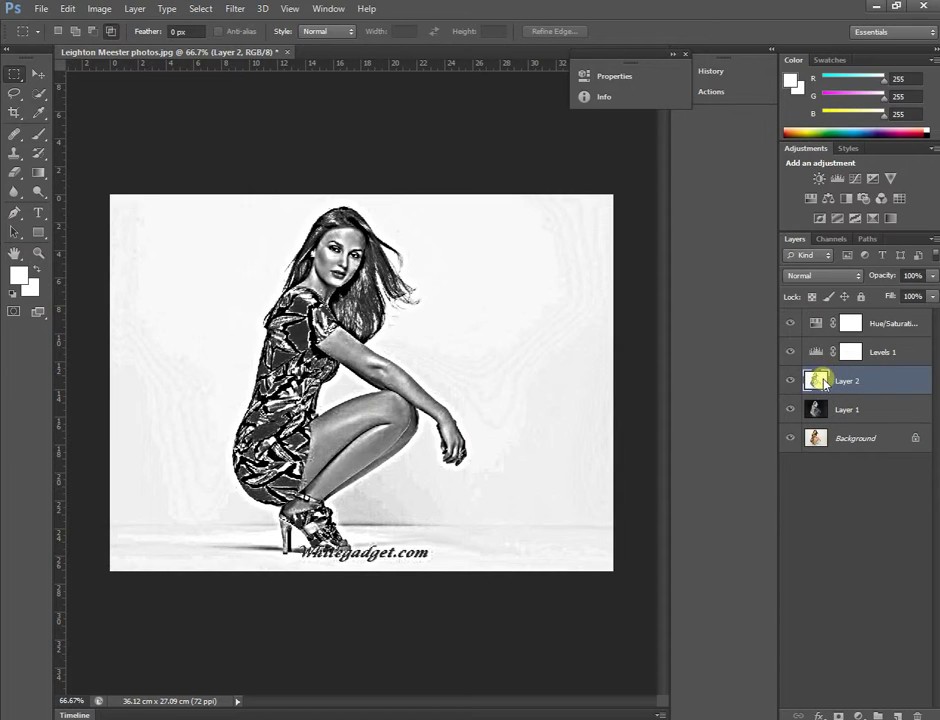
click(39, 150)
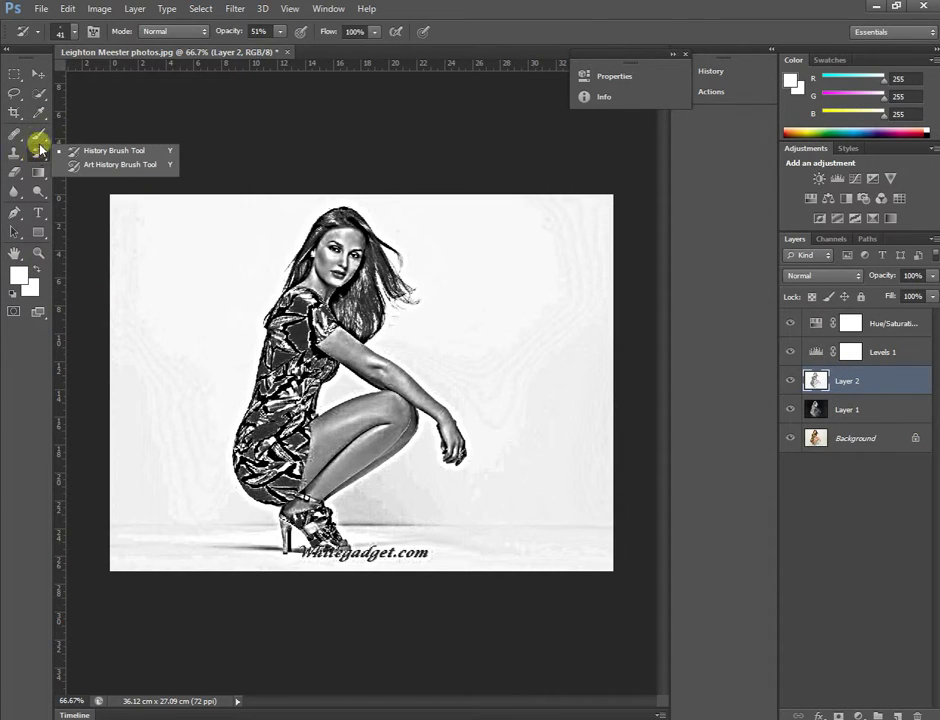
right_click(39, 133)
click(92, 131)
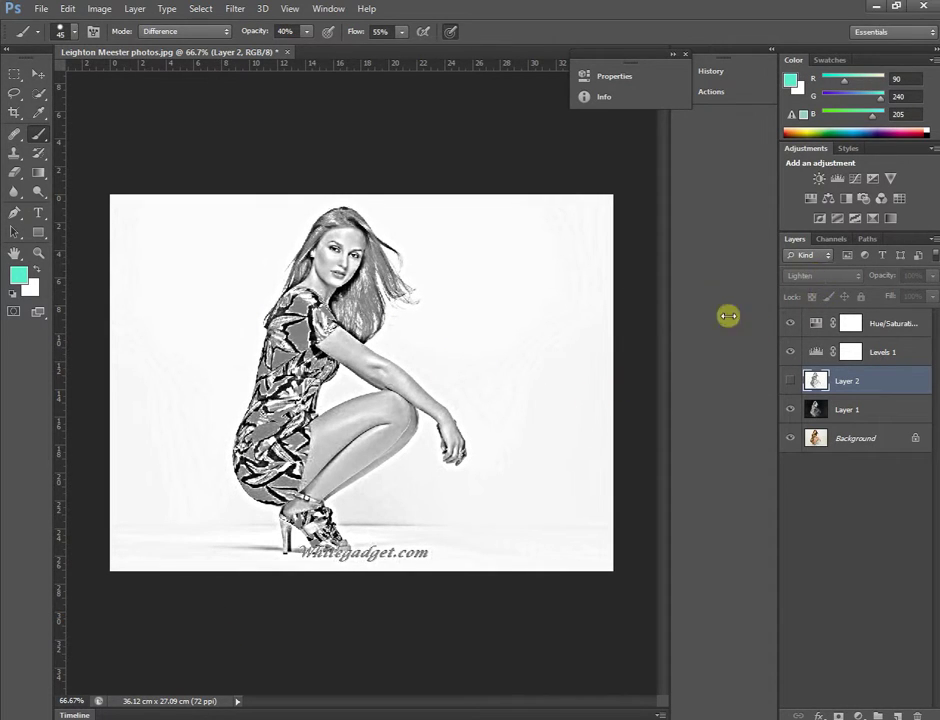
Step: Zoom in and back out to inspect the finished sketch, then show the File menu
scroll(422, 388, up, 3)
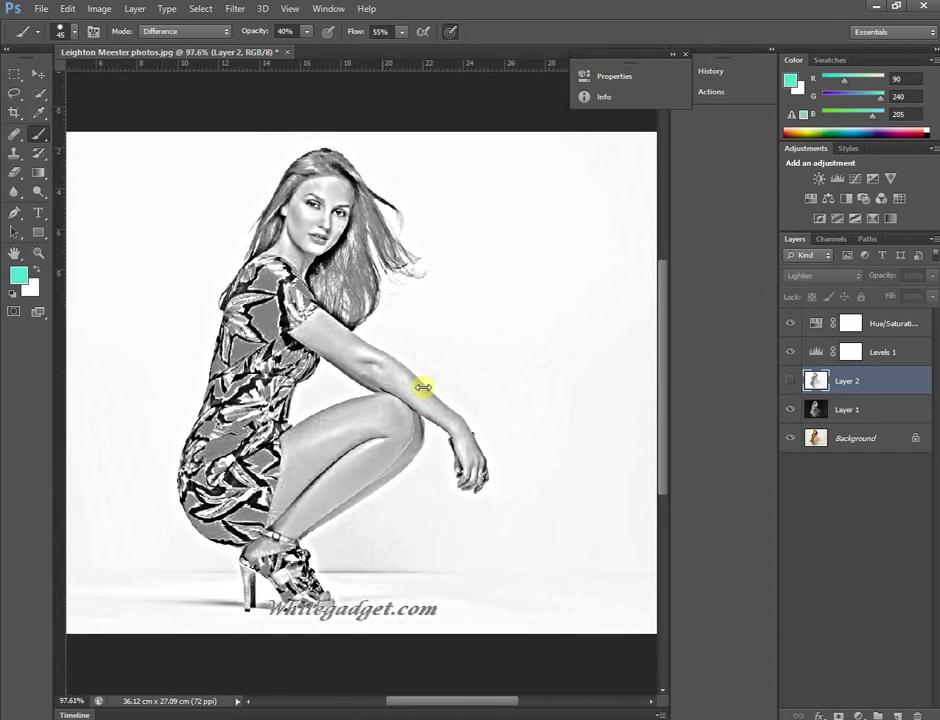
scroll(422, 387, up, 1)
scroll(419, 391, up, 1)
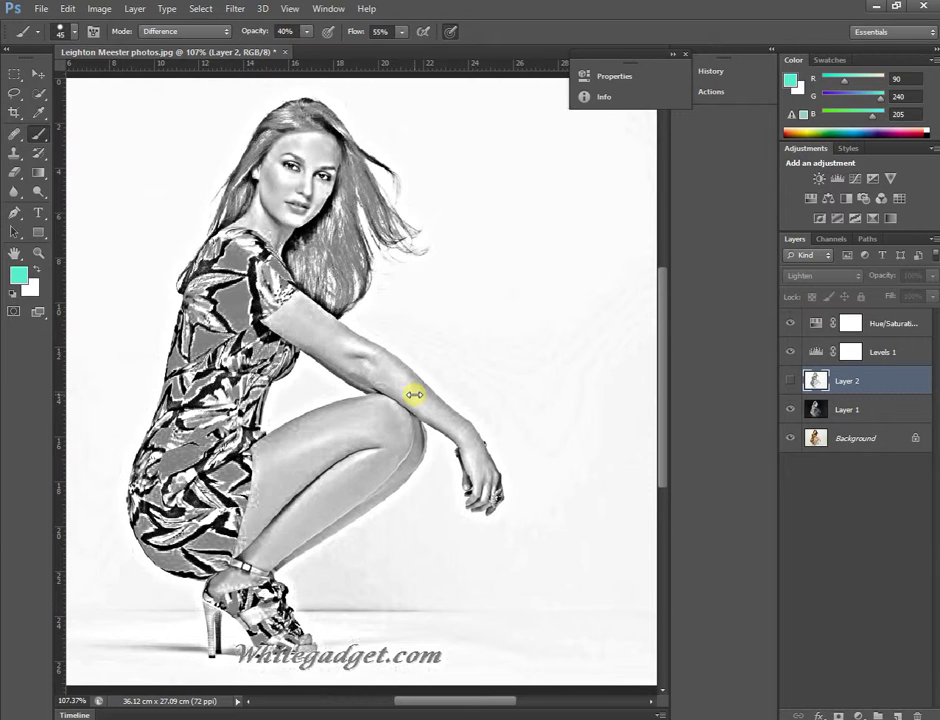
scroll(413, 395, down, 1)
scroll(409, 395, down, 1)
scroll(408, 396, down, 1)
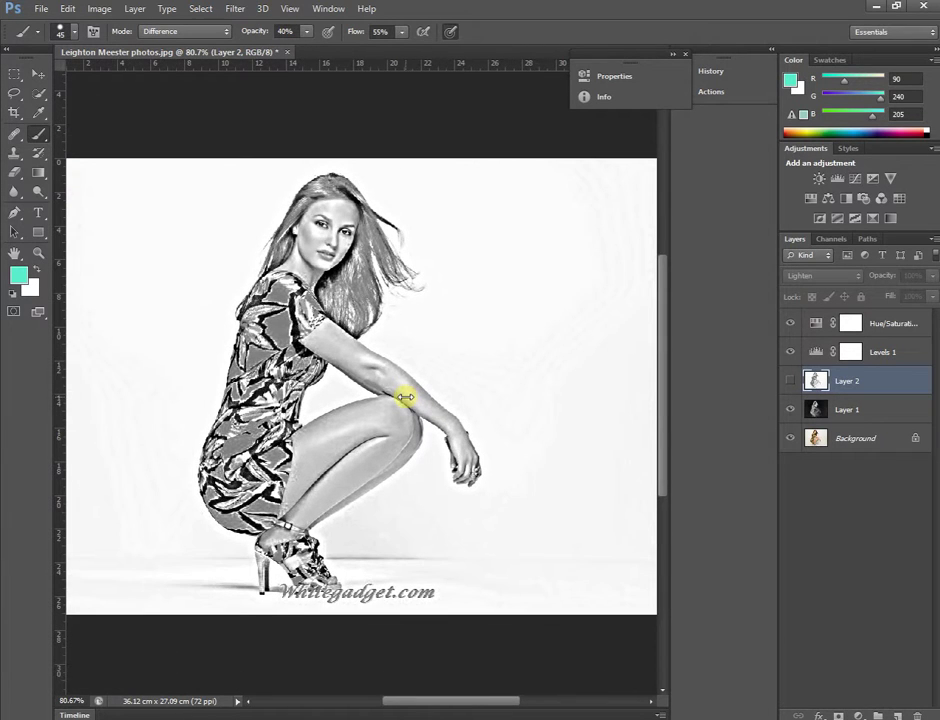
scroll(399, 392, down, 1)
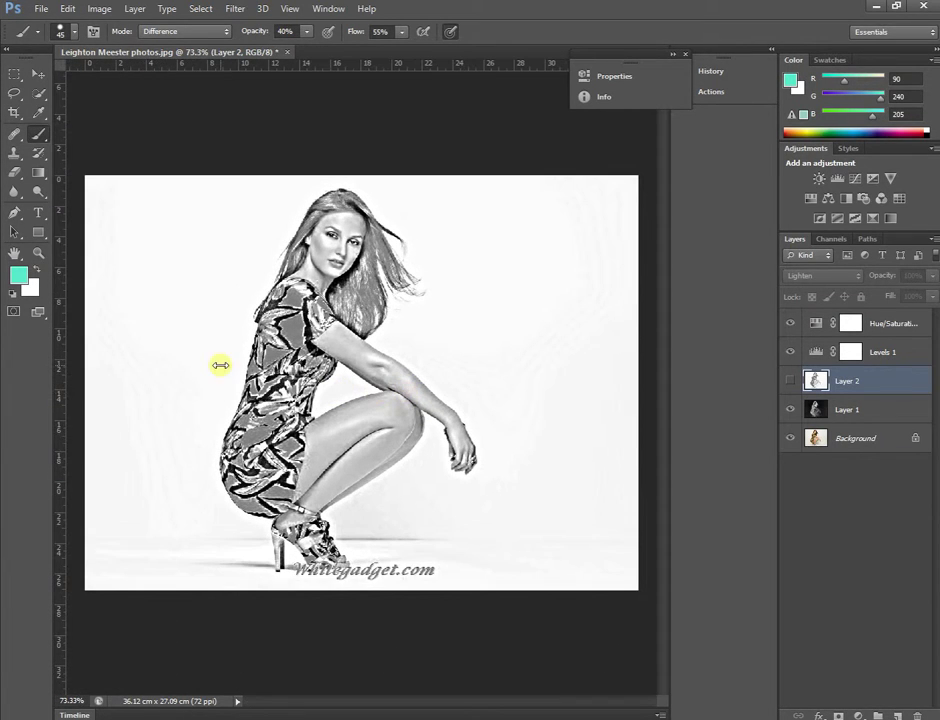
click(41, 9)
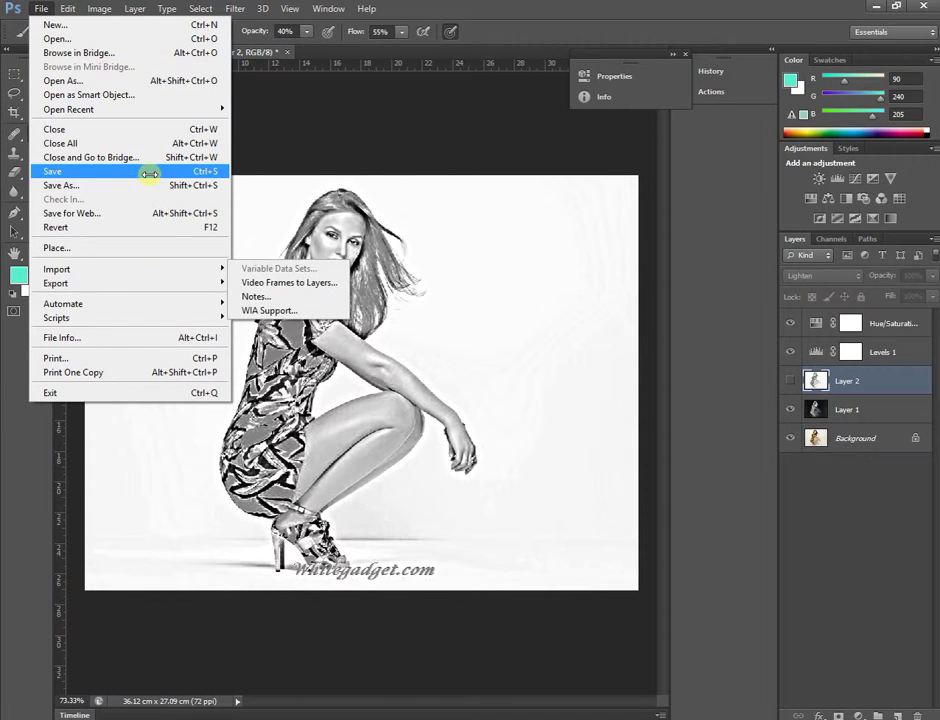
Step: Save the sketch as a maximum-quality (10) JPEG copy with an 's' added to its file name
click(145, 185)
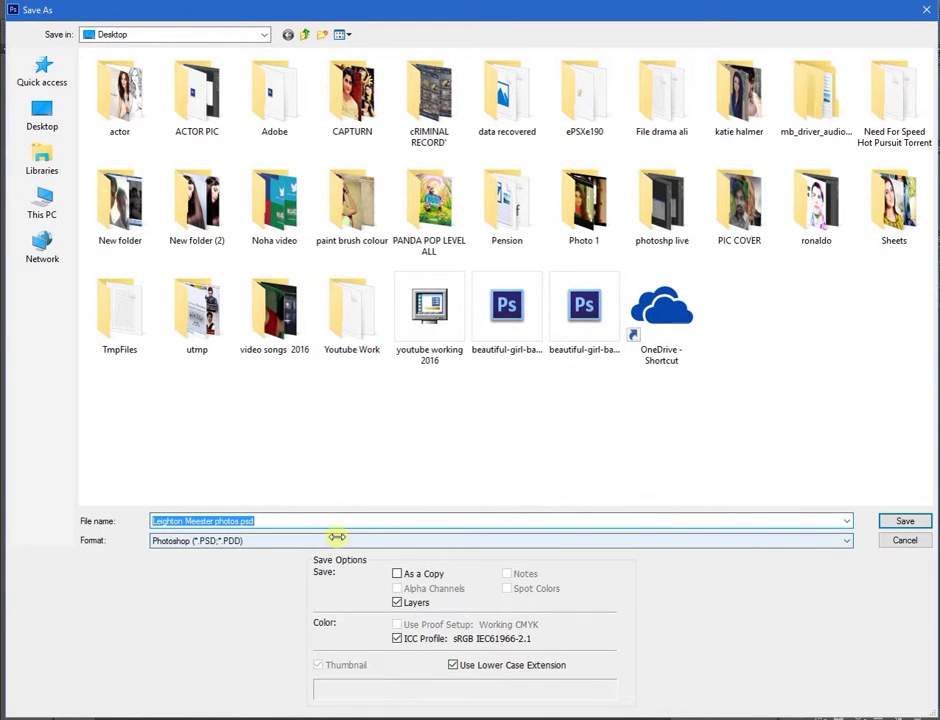
click(290, 540)
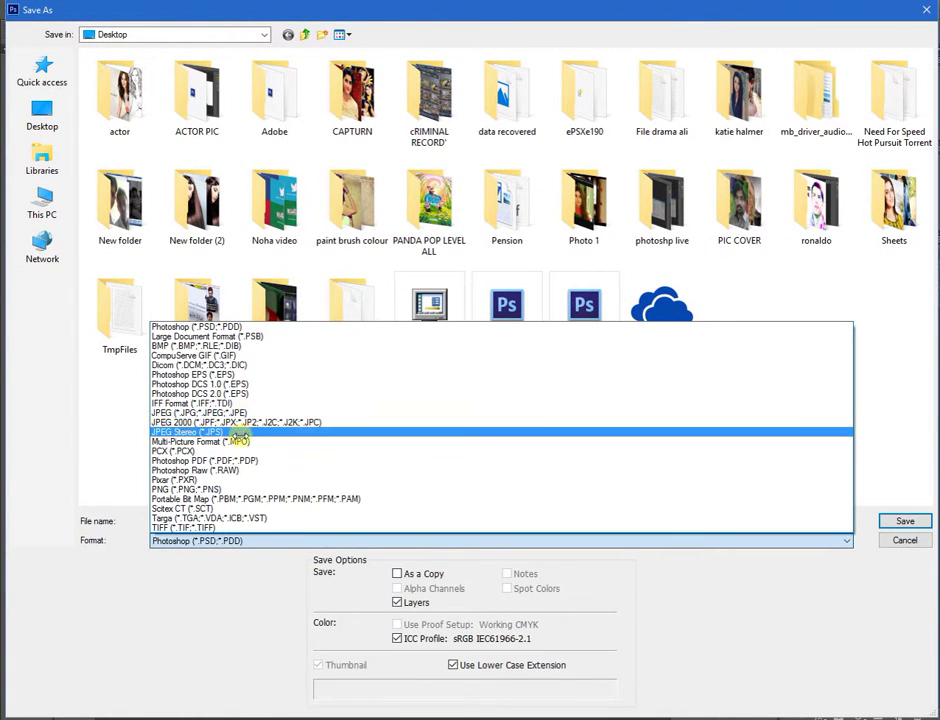
click(200, 412)
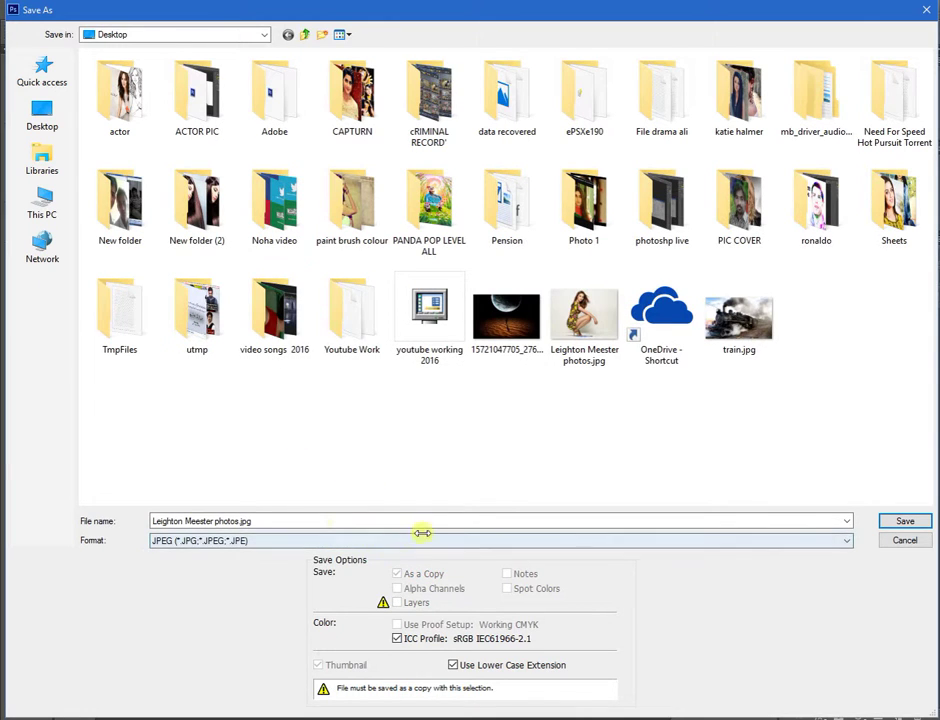
double_click(240, 521)
click(233, 521)
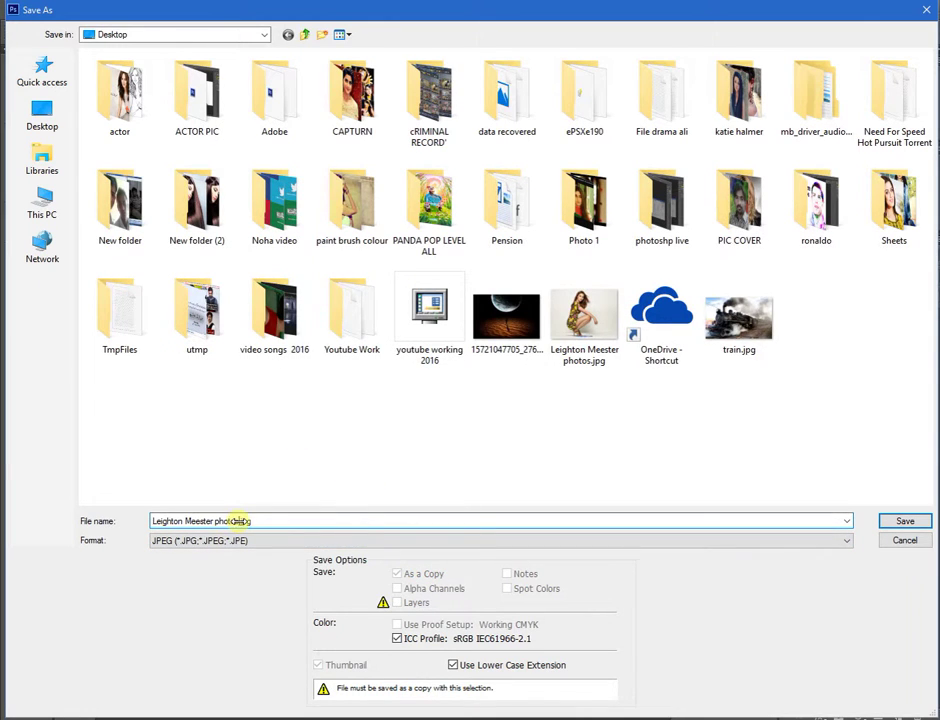
text(ss)
click(900, 520)
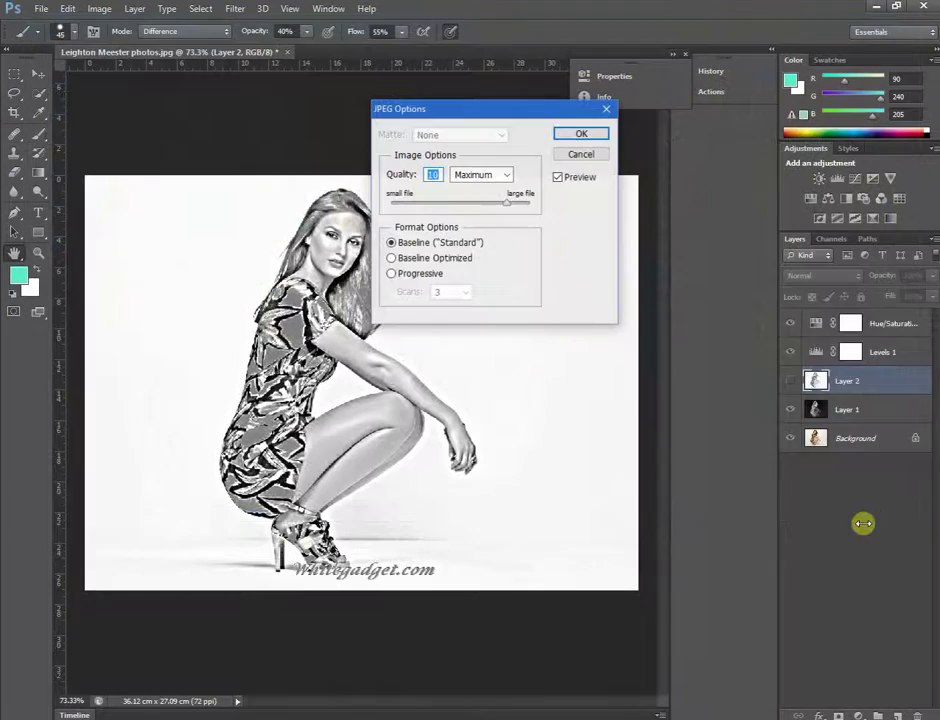
click(581, 133)
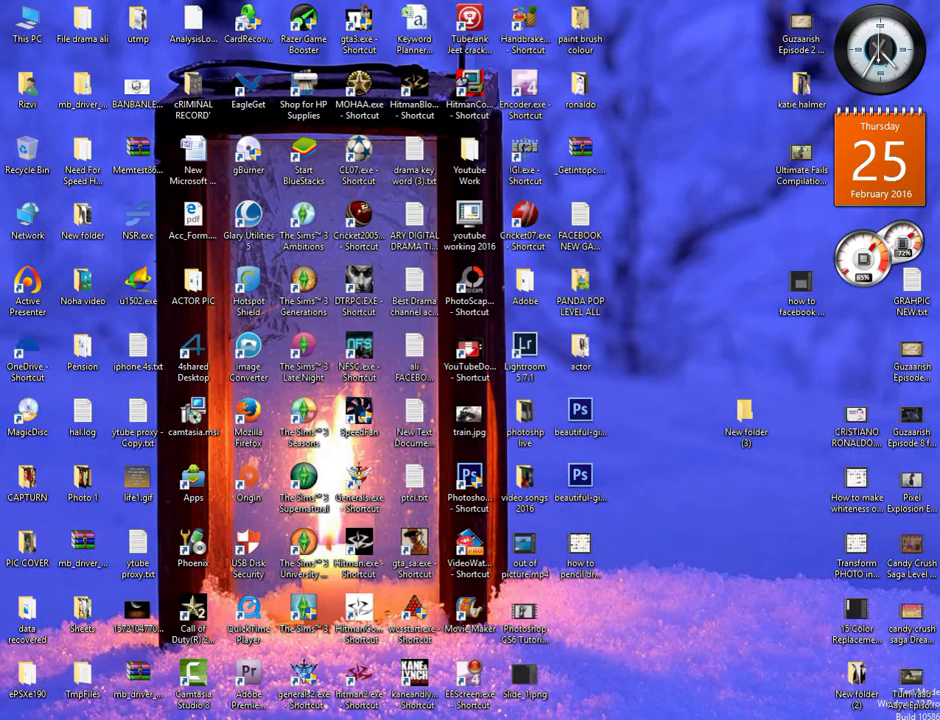
Step: Open the original colour photo in Photos from the folder holding both images
double_click(745, 415)
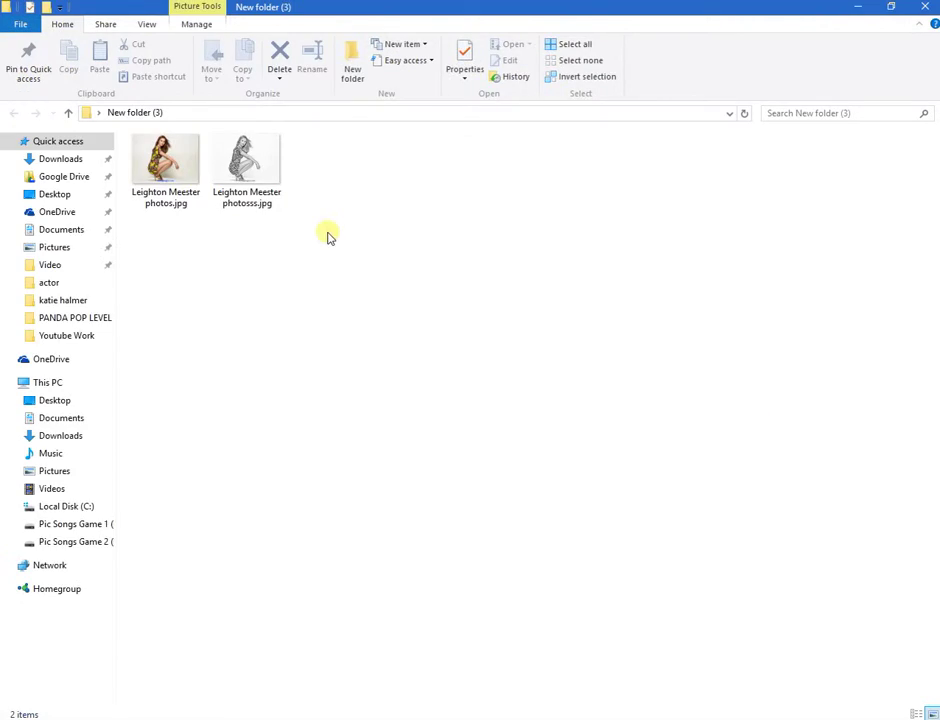
click(178, 172)
double_click(178, 172)
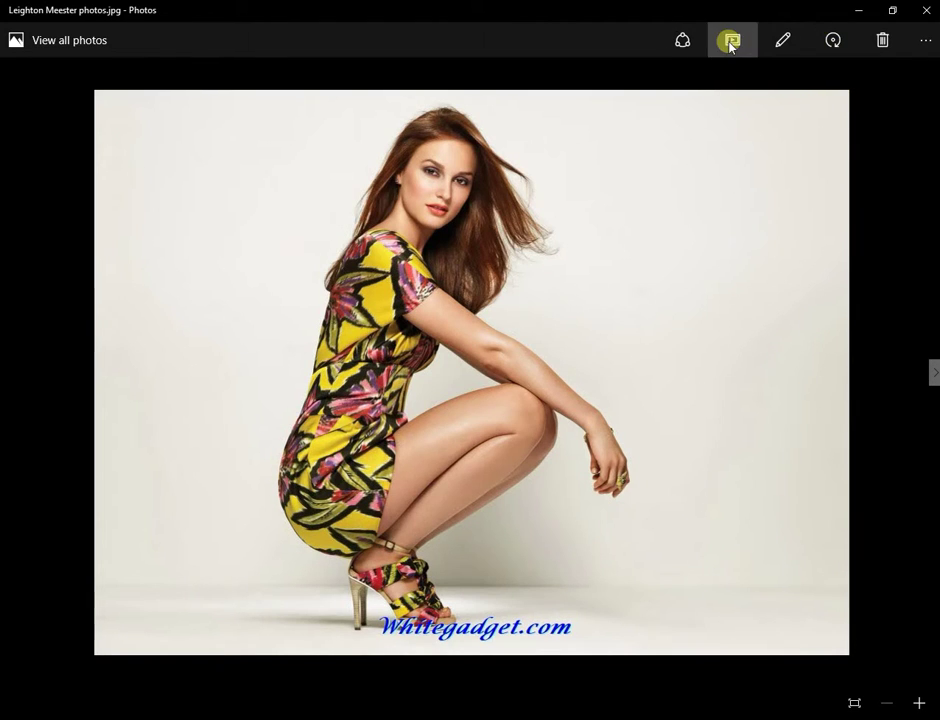
Step: Play the colour original and pencil-sketch JPEG as a Photos slideshow, then exit with Esc
click(728, 40)
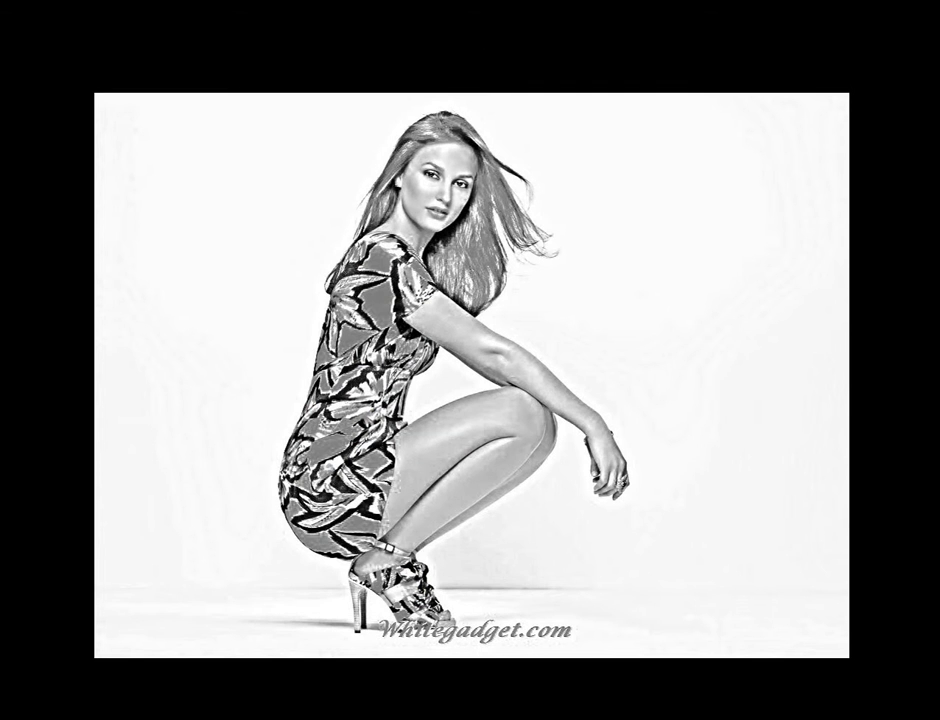
key(Escape)
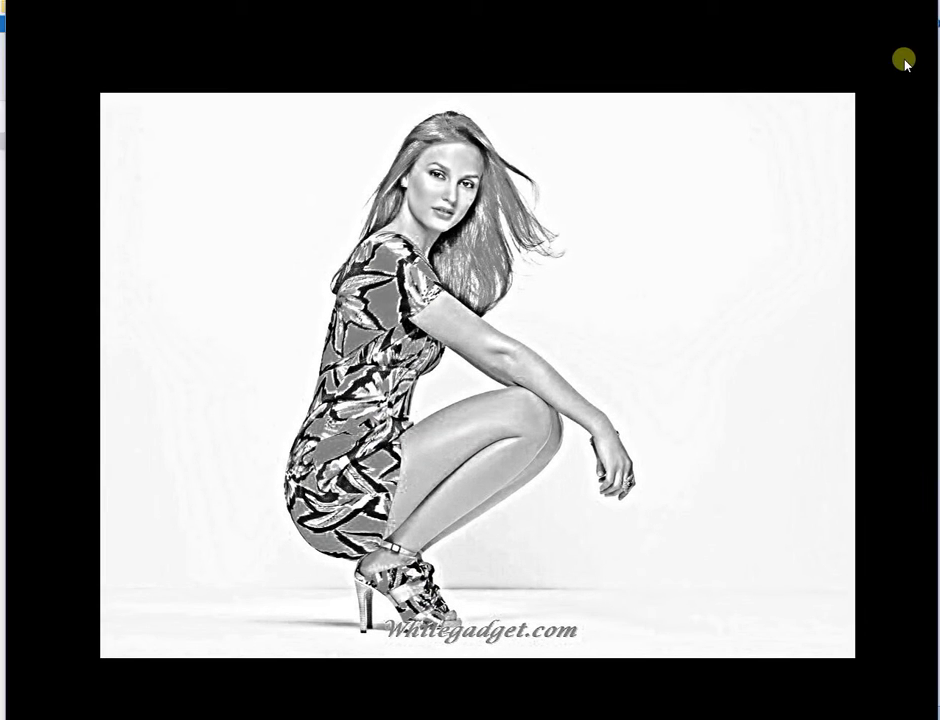